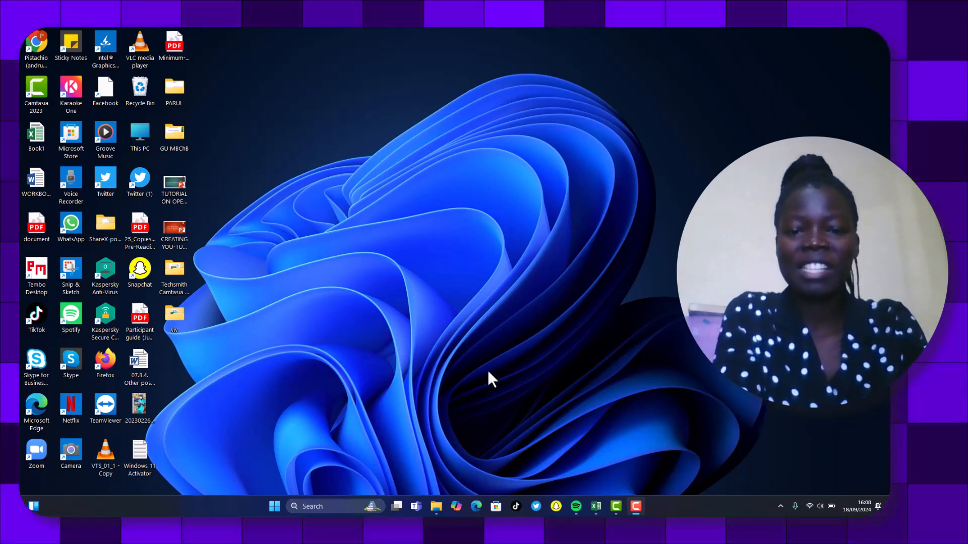
Switch to the Book1 workbook in Excel and widen the POSITION and AVERAGE columns
{"action": "mouse_move", "coordinate": [600, 512]}
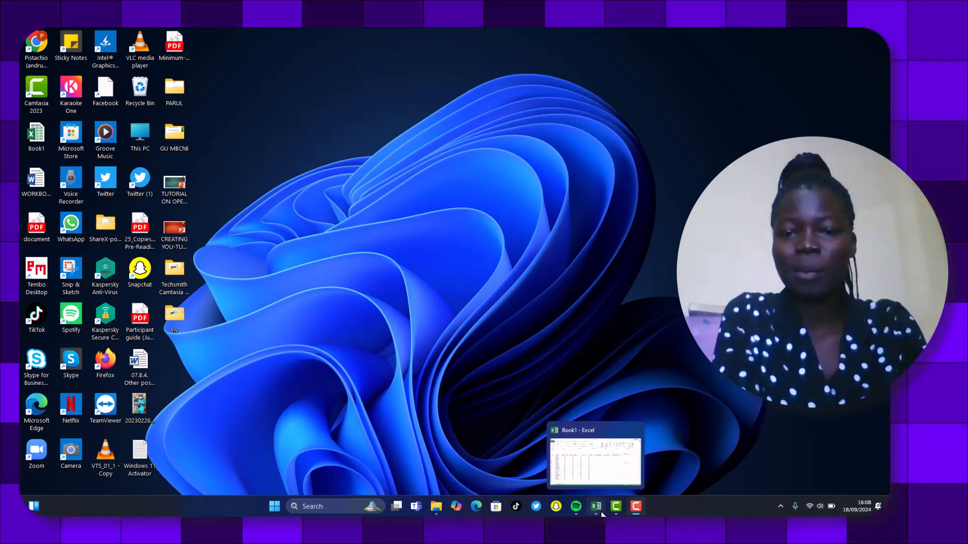
{"action": "left_click", "coordinate": [600, 511]}
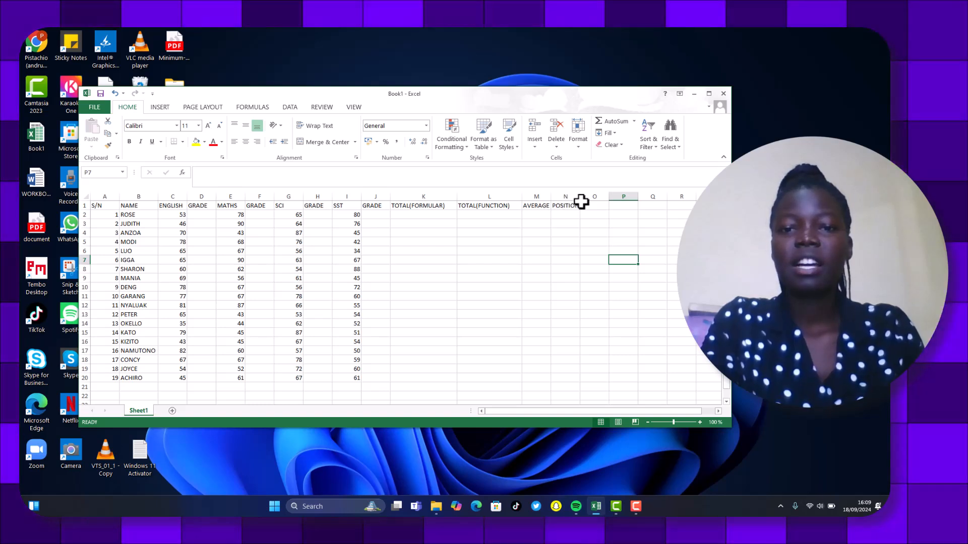
{"action": "left_click_drag", "start_coordinate": [579, 199], "coordinate": [614, 199]}
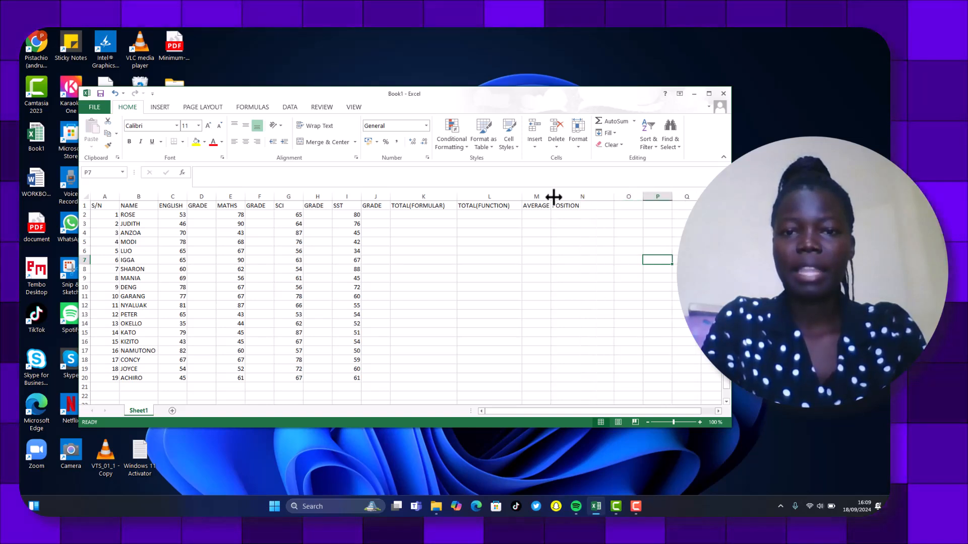
{"action": "left_click_drag", "start_coordinate": [550, 196], "coordinate": [564, 197]}
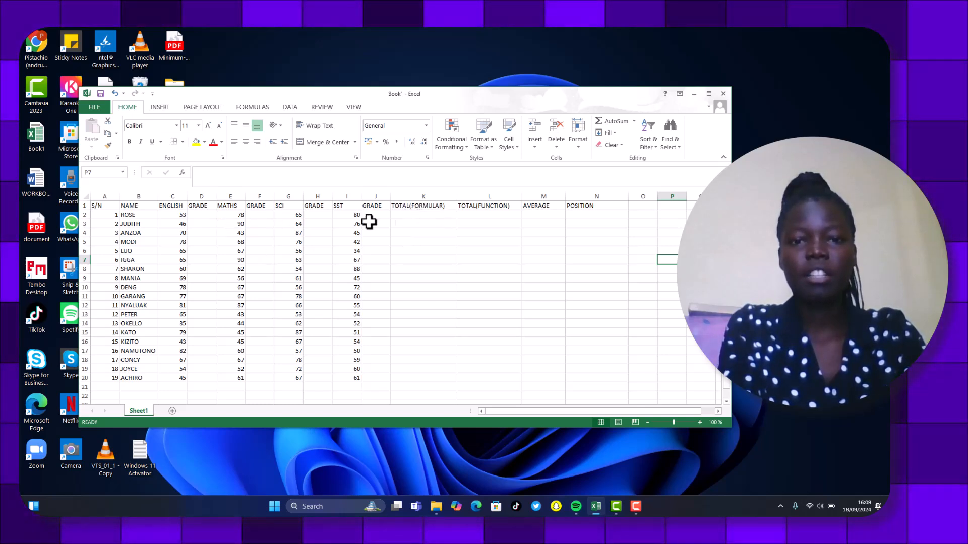
Enter the formula =C2+E2+G2+I2 in K2 to total the first student's four subject marks
{"action": "left_click", "coordinate": [408, 216]}
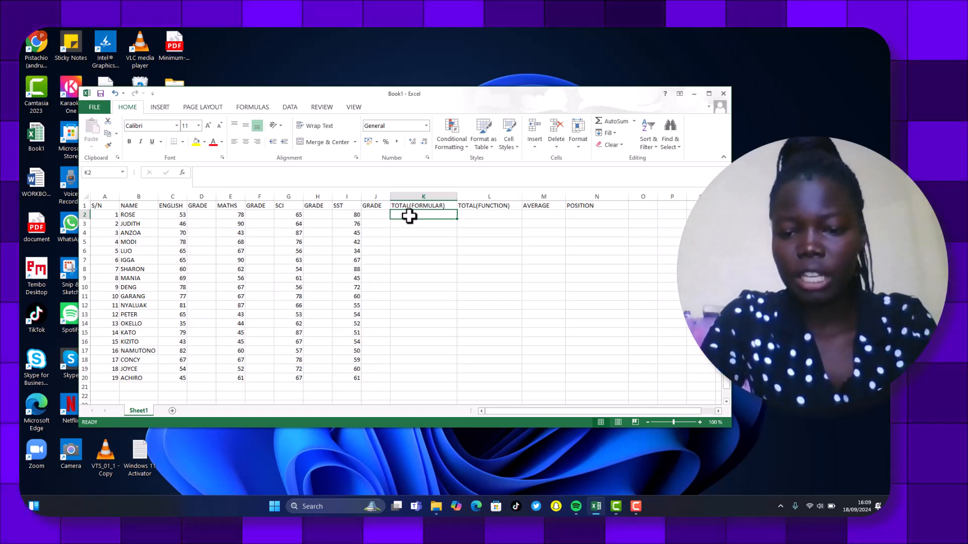
{"action": "type", "text": "+==="}
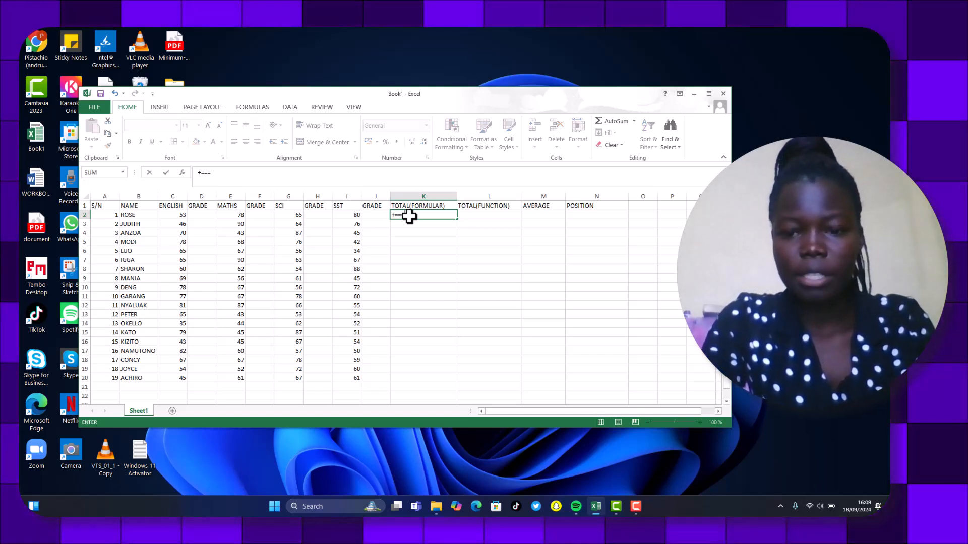
{"action": "type", "text": "="}
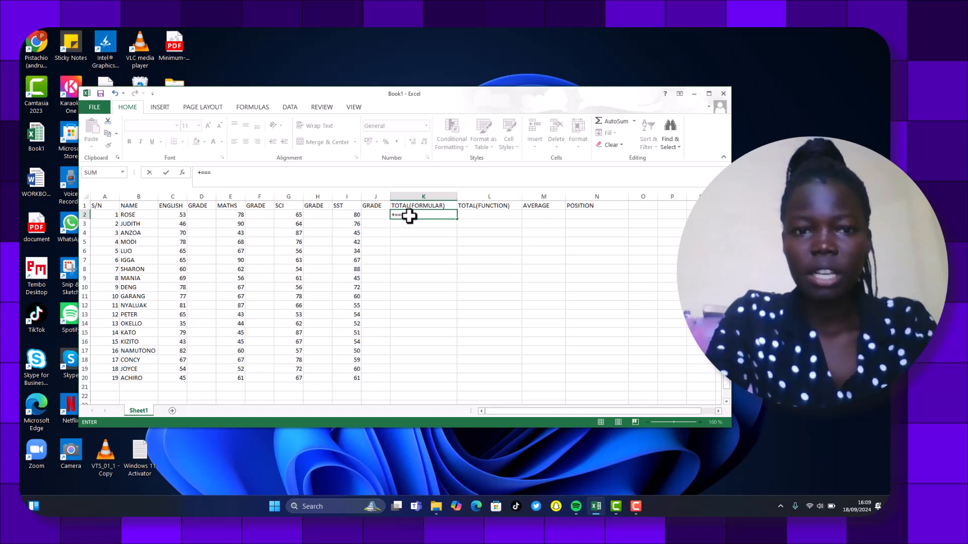
{"action": "key", "text": "BackSpace"}
{"action": "key", "text": "BackSpace"}
{"action": "key", "text": "BackSpace"}
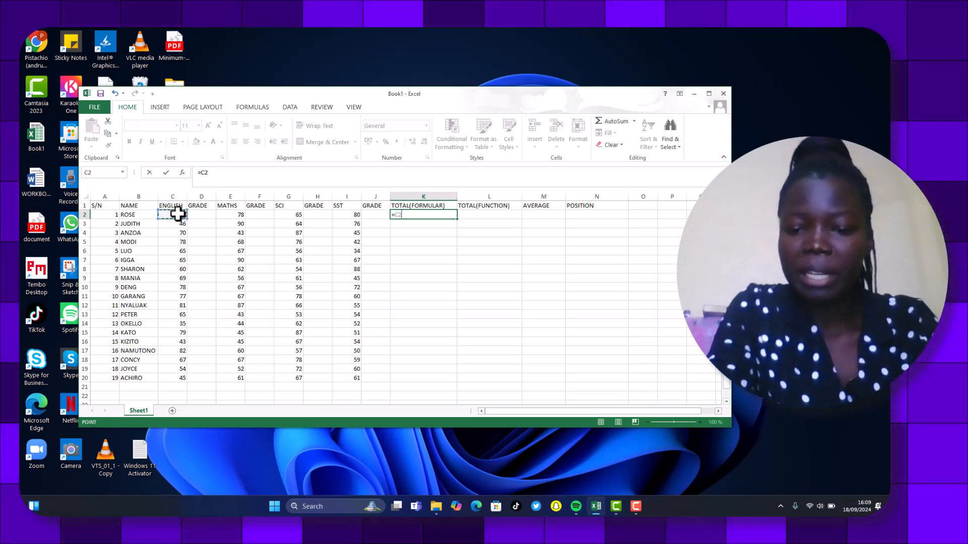
{"action": "type", "text": "+"}
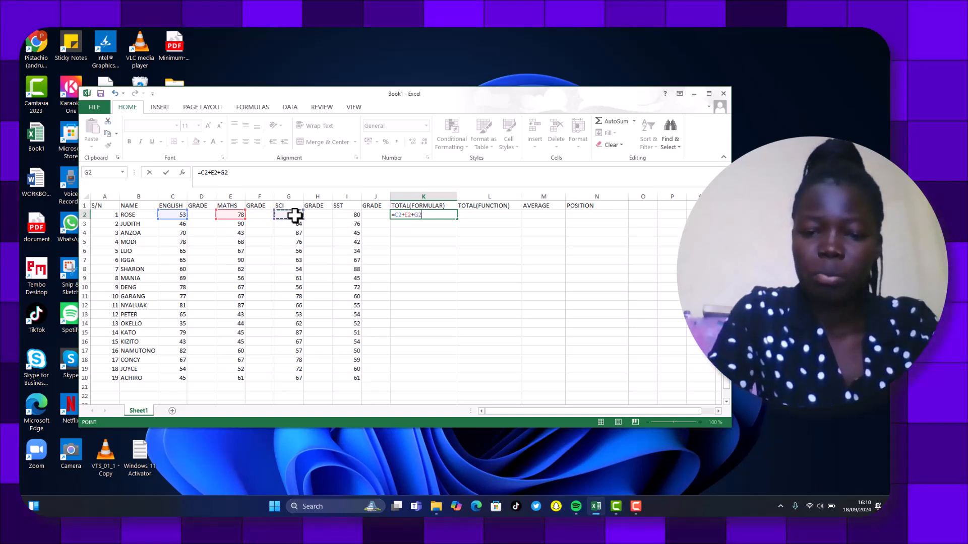
{"action": "left_click", "coordinate": [351, 215]}
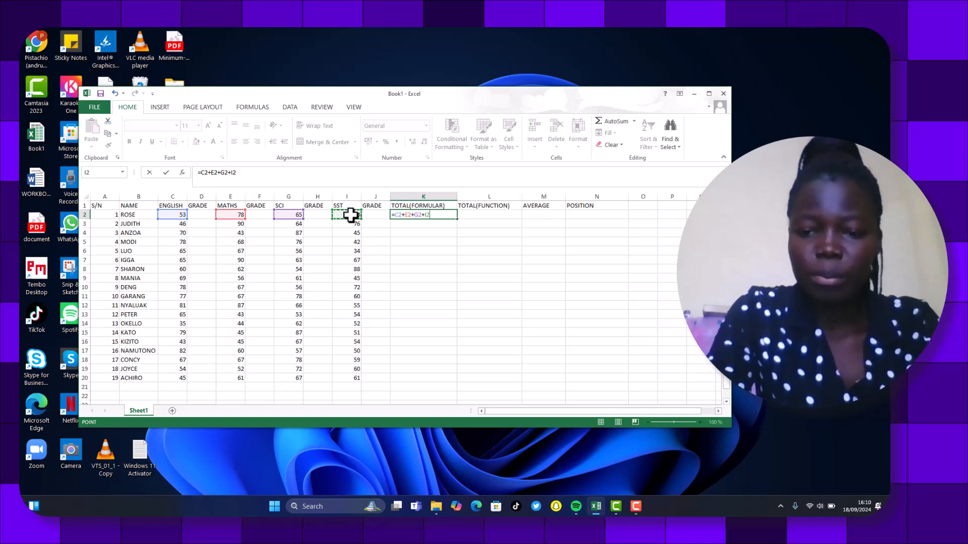
{"action": "type", "text": "+"}
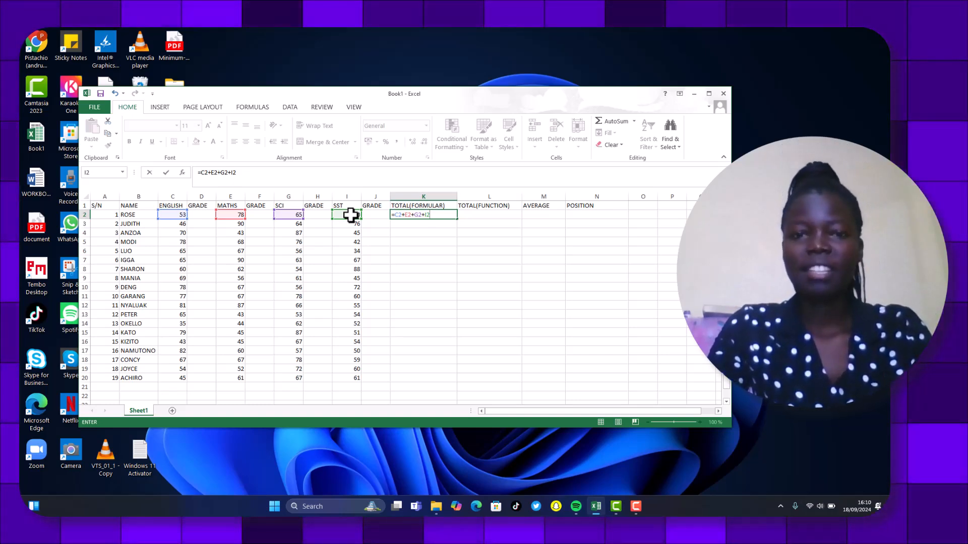
{"action": "key", "text": "Return"}
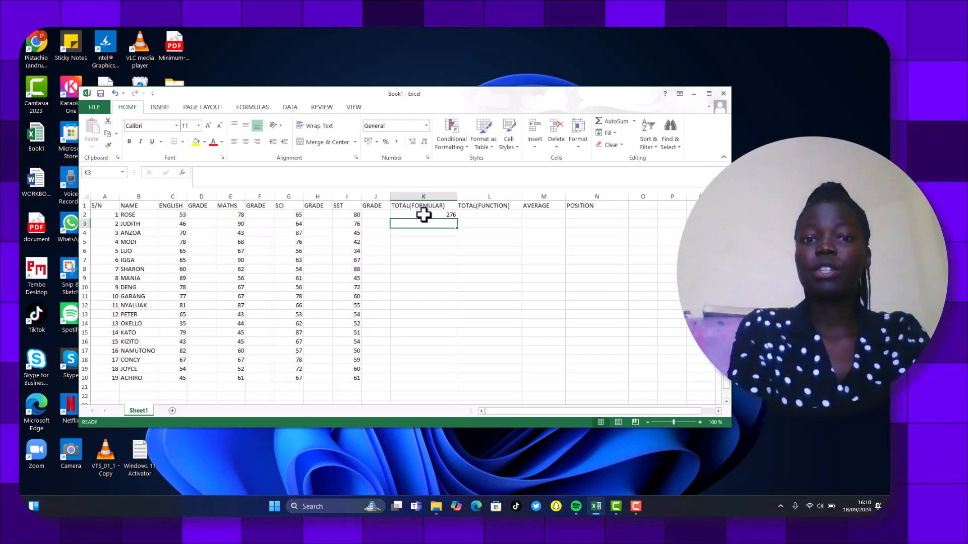
Fill the K2 total formula down to K20 and inspect the formulas in several rows of the column
{"action": "left_click", "coordinate": [448, 212]}
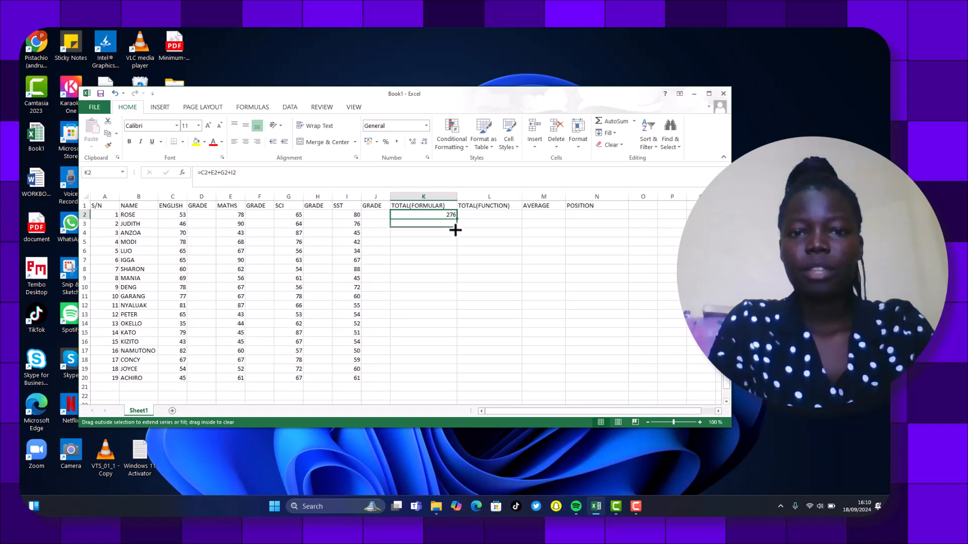
{"action": "left_click_drag", "start_coordinate": [455, 229], "coordinate": [461, 273]}
{"action": "left_click_drag", "start_coordinate": [460, 316], "coordinate": [459, 382]}
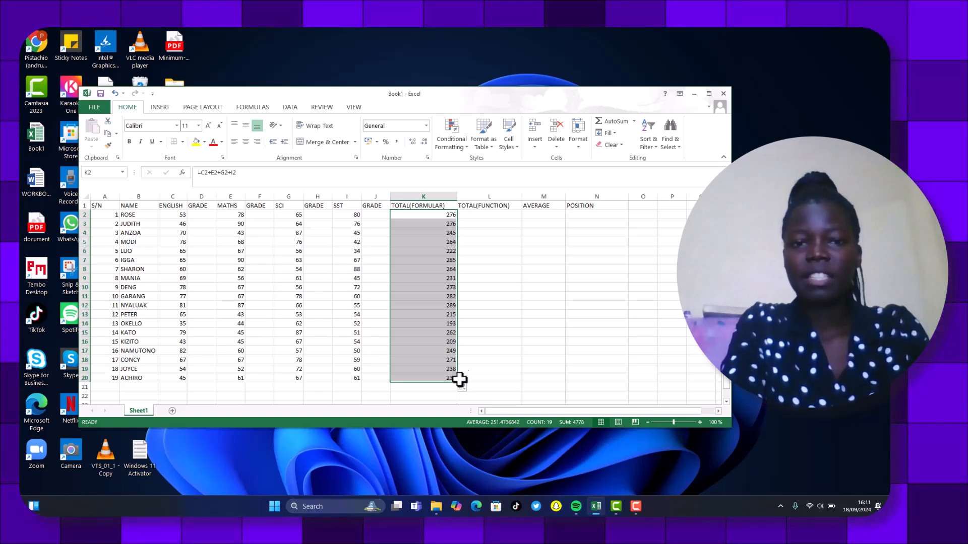
{"action": "left_click", "coordinate": [507, 364]}
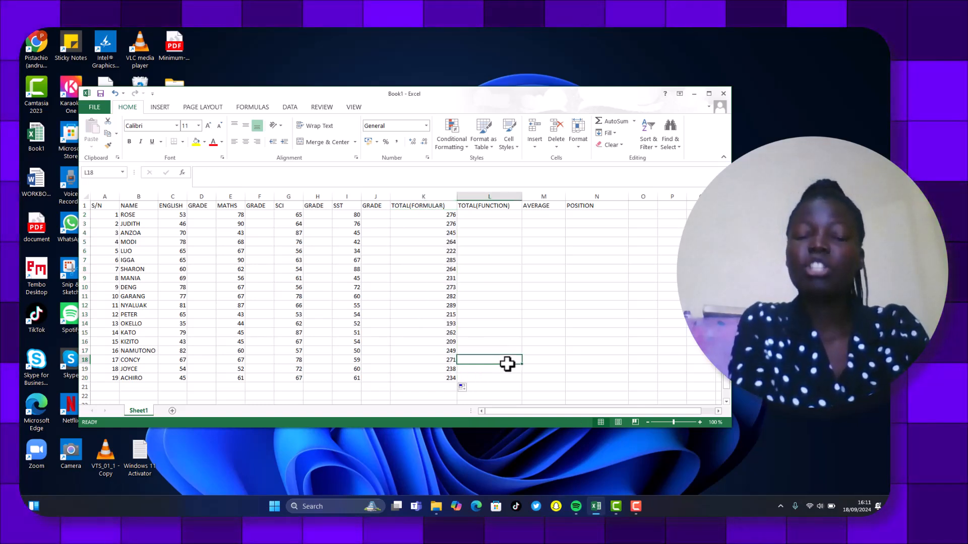
{"action": "left_click", "coordinate": [428, 212]}
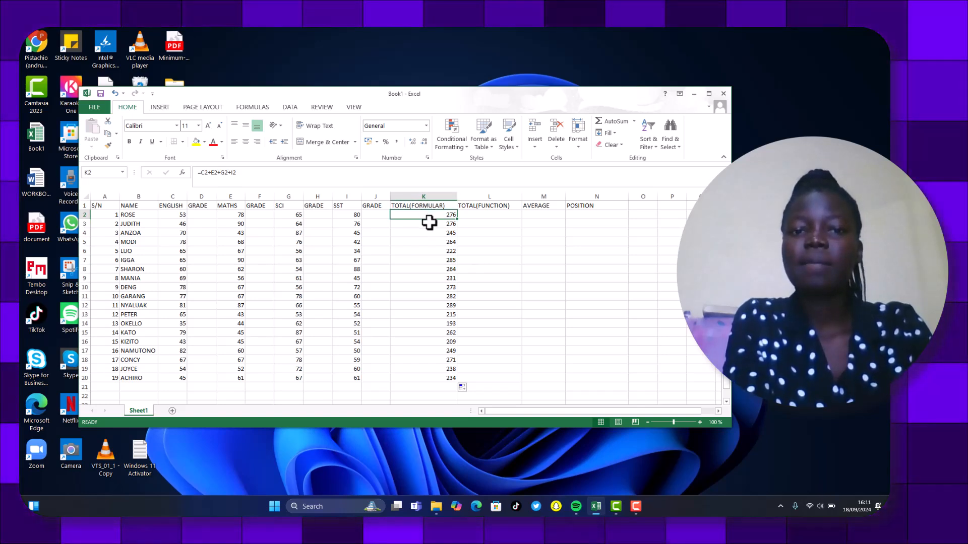
{"action": "left_click", "coordinate": [429, 223]}
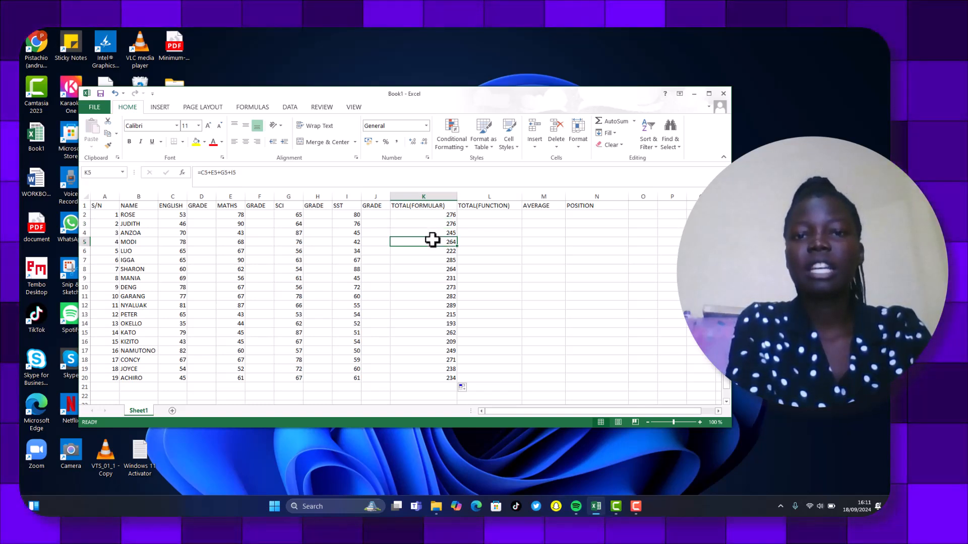
{"action": "double_click", "coordinate": [437, 257]}
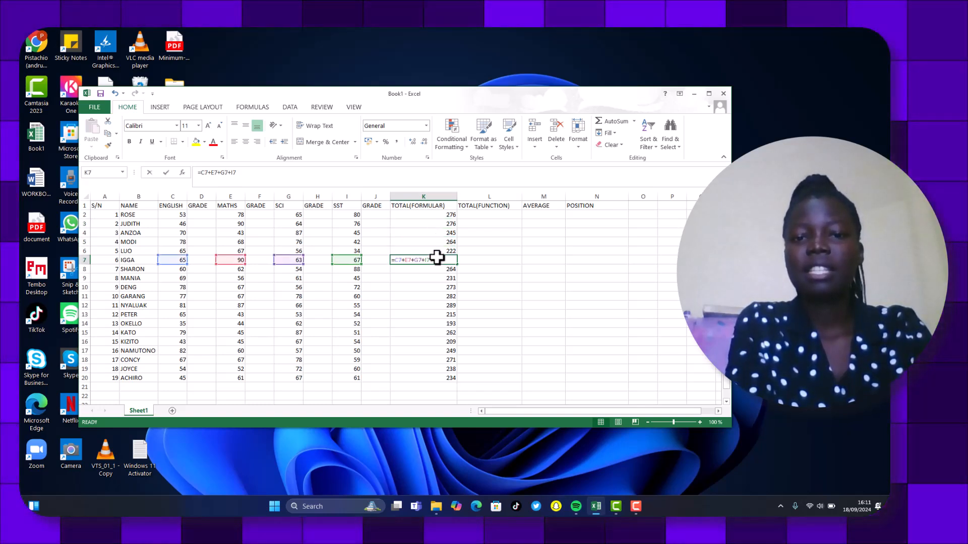
Enter =SUM(C2:I2) in L2 under TOTAL(FUNCTION) and fill it down to L20
{"action": "left_click", "coordinate": [483, 213]}
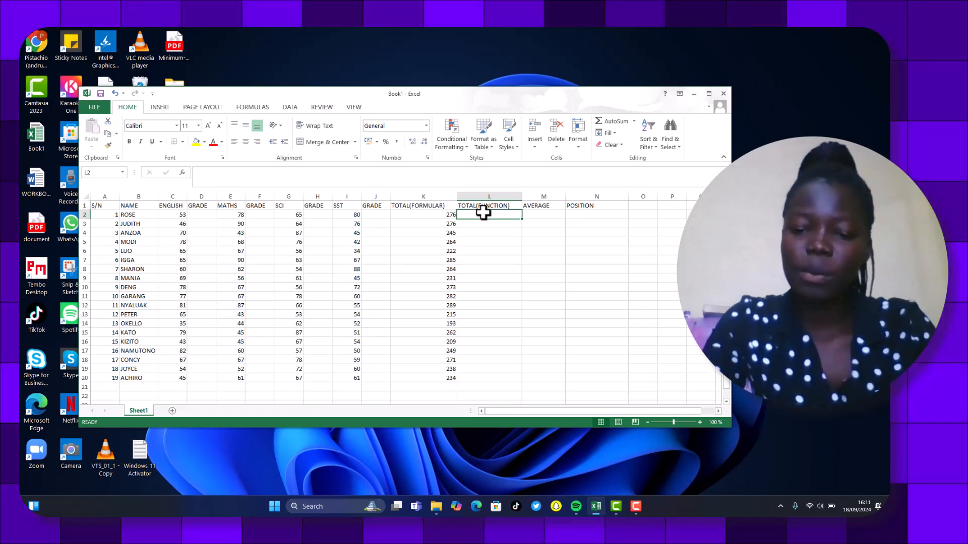
{"action": "type", "text": "+"}
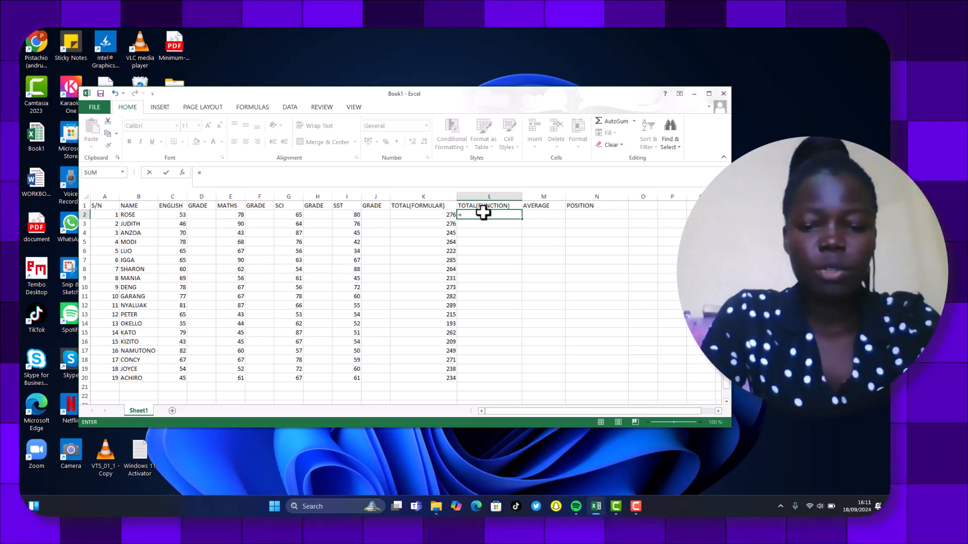
{"action": "type", "text": "sum"}
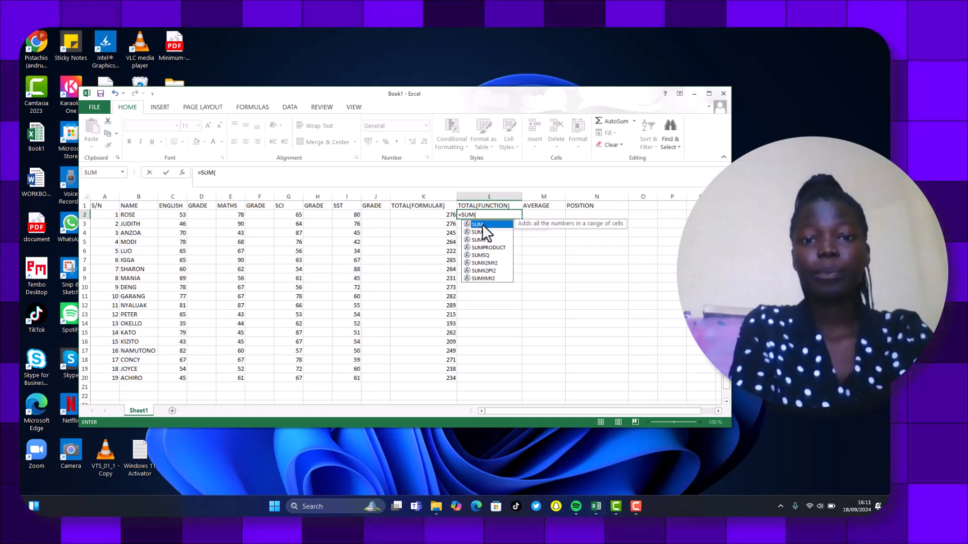
{"action": "double_click", "coordinate": [482, 224]}
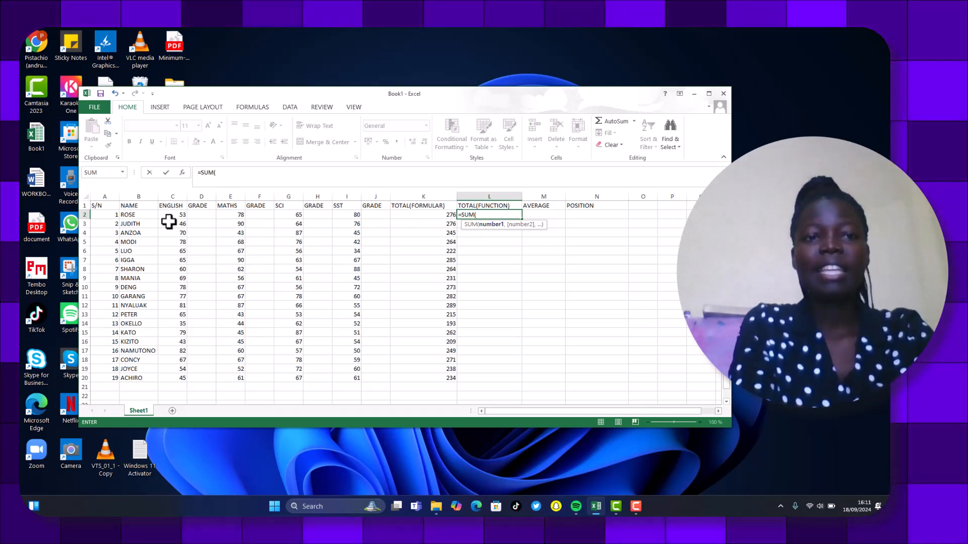
{"action": "left_click", "coordinate": [170, 215]}
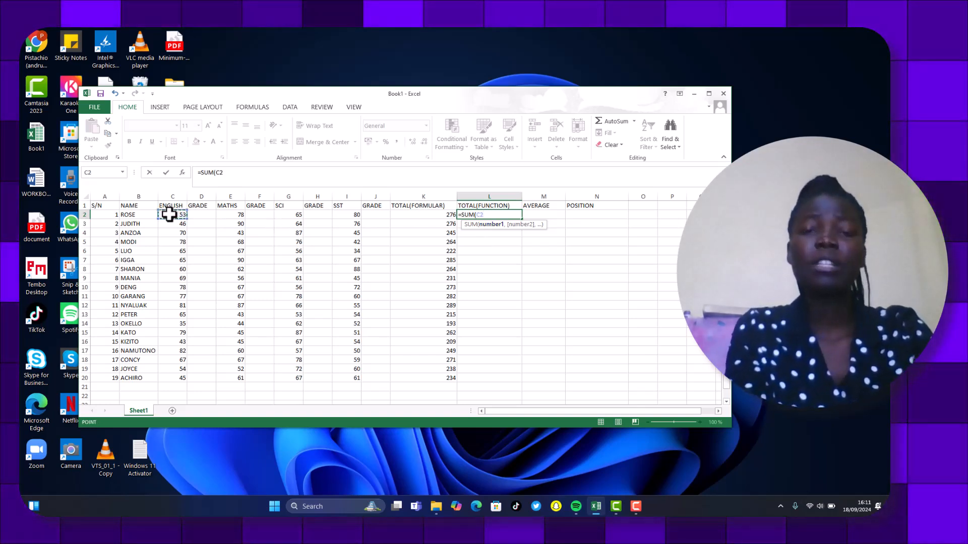
{"action": "left_click_drag", "start_coordinate": [169, 214], "coordinate": [352, 212]}
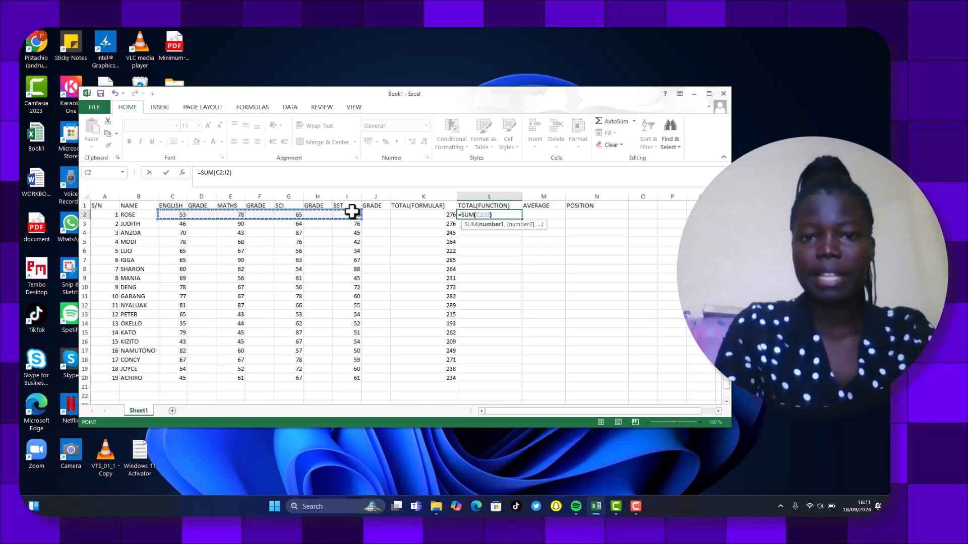
{"action": "key", "text": "Return"}
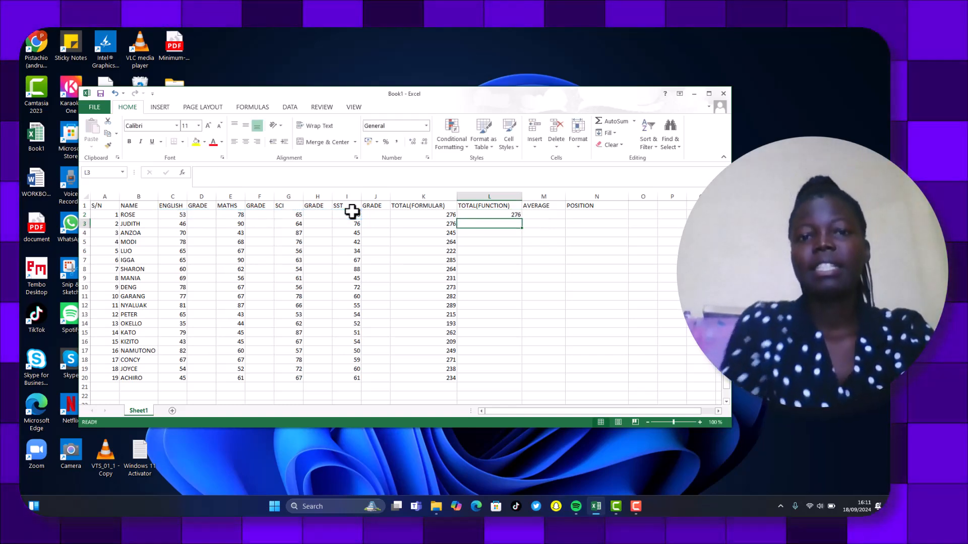
{"action": "left_click", "coordinate": [509, 215]}
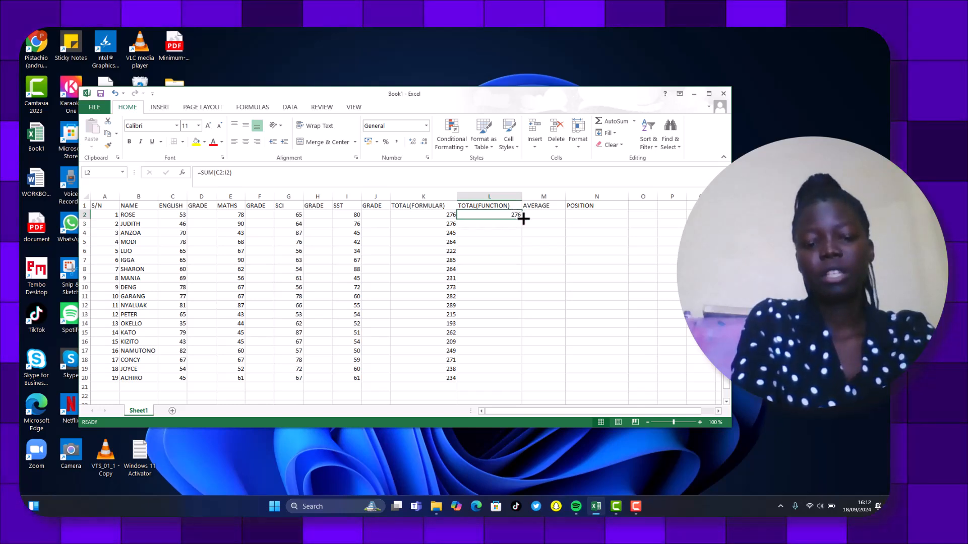
{"action": "left_click_drag", "start_coordinate": [516, 273], "coordinate": [518, 386]}
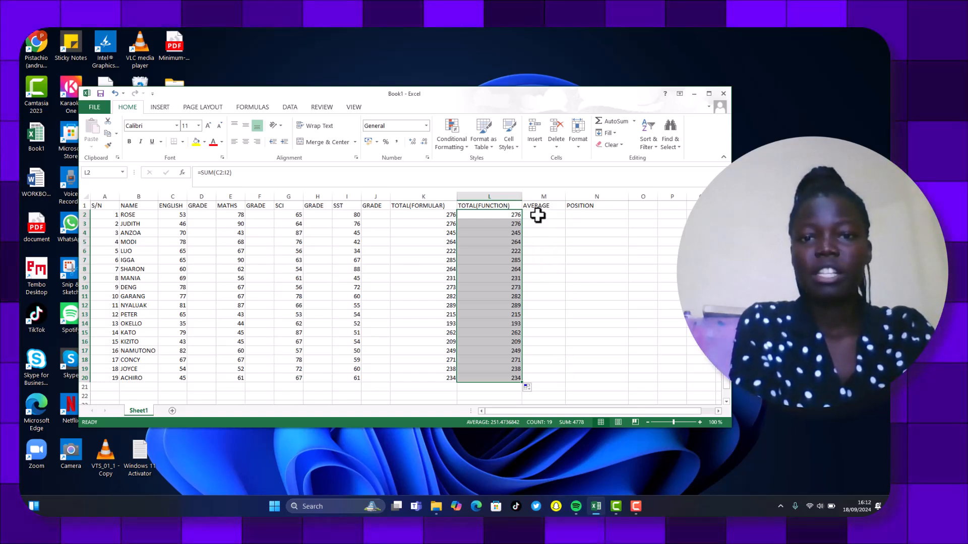
Enter =AVERAGE(C2:I2) in M2 under AVERAGE and fill it down to M20
{"action": "left_click", "coordinate": [537, 216]}
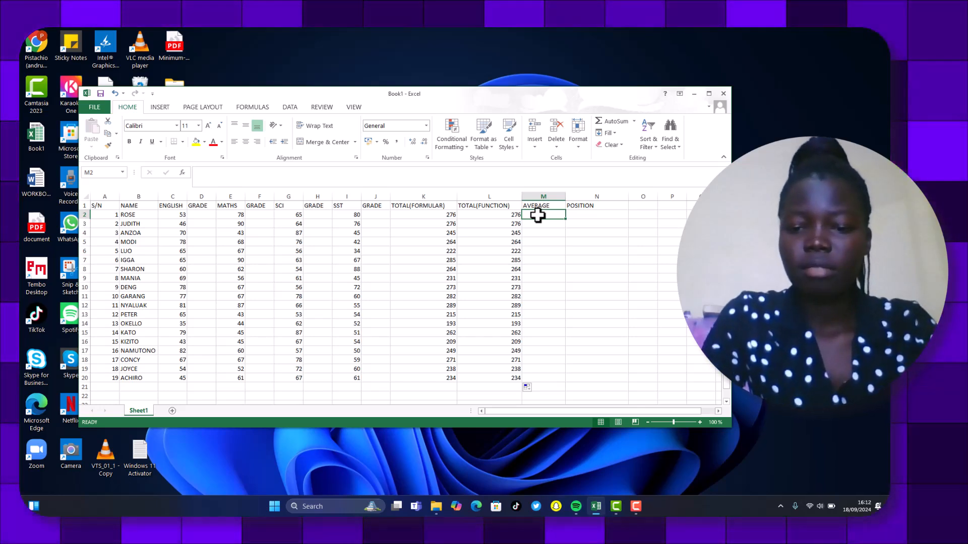
{"action": "type", "text": "="}
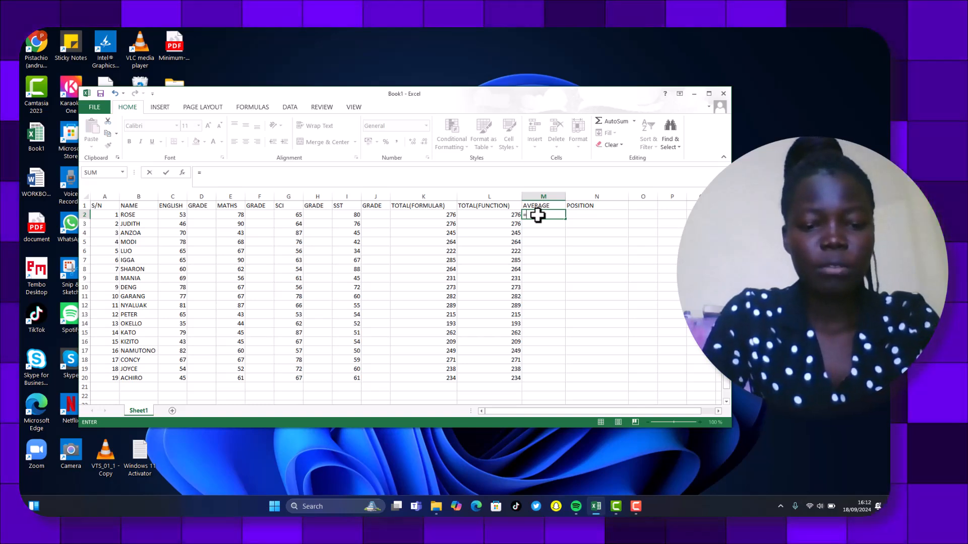
{"action": "type", "text": "aver"}
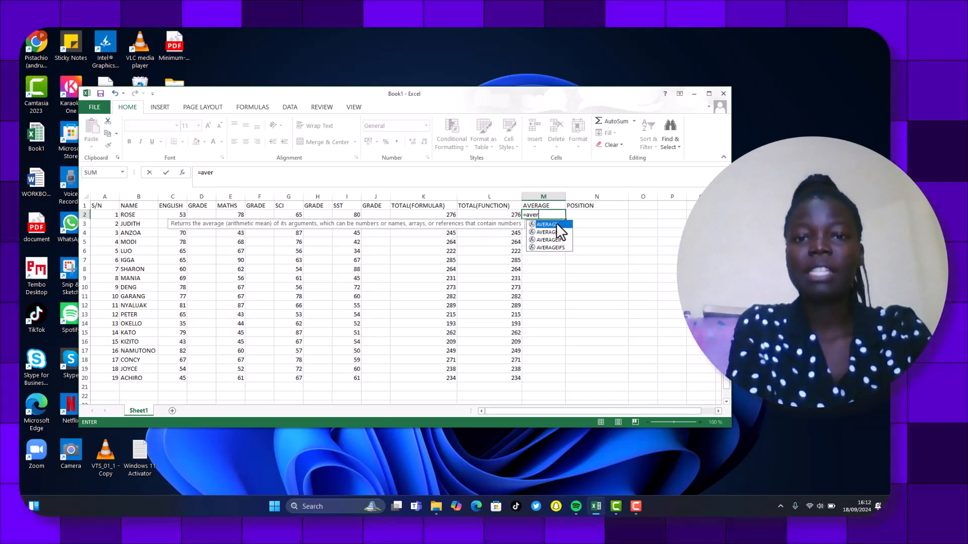
{"action": "double_click", "coordinate": [556, 223]}
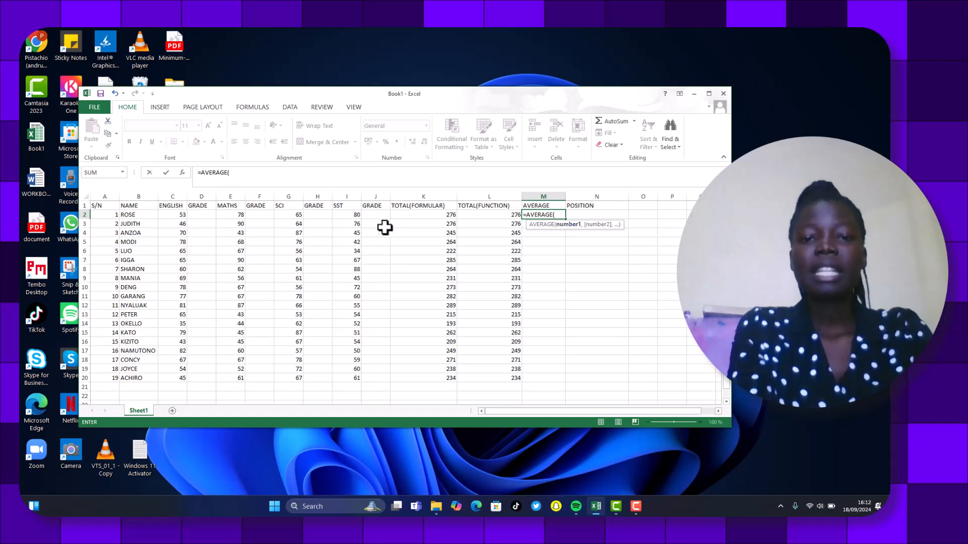
{"action": "left_click", "coordinate": [171, 215]}
{"action": "left_click_drag", "start_coordinate": [171, 215], "coordinate": [343, 216]}
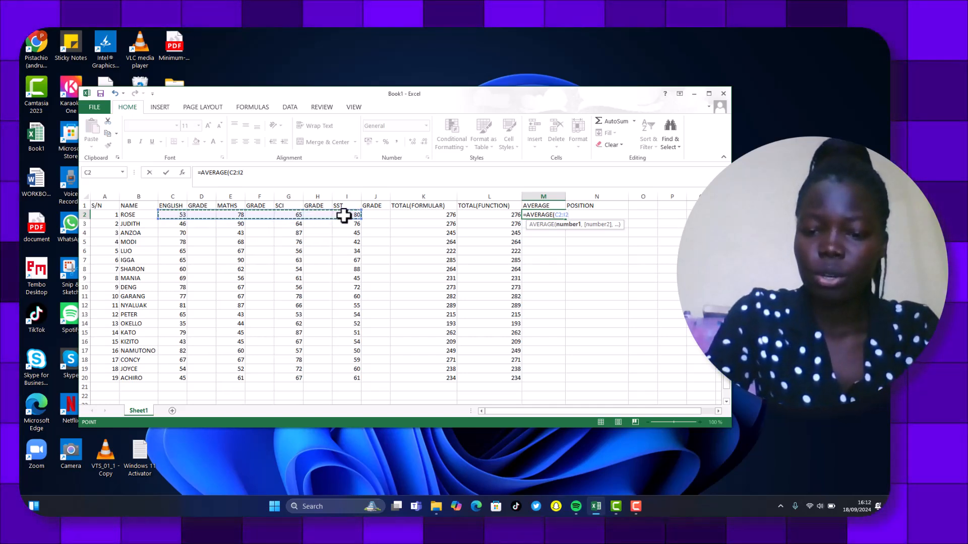
{"action": "type", "text": ")"}
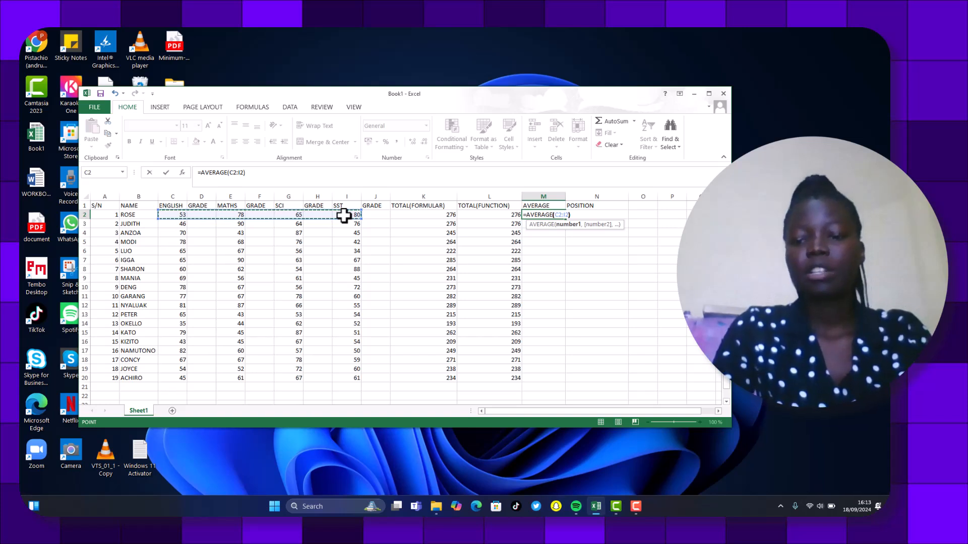
{"action": "key", "text": "Return"}
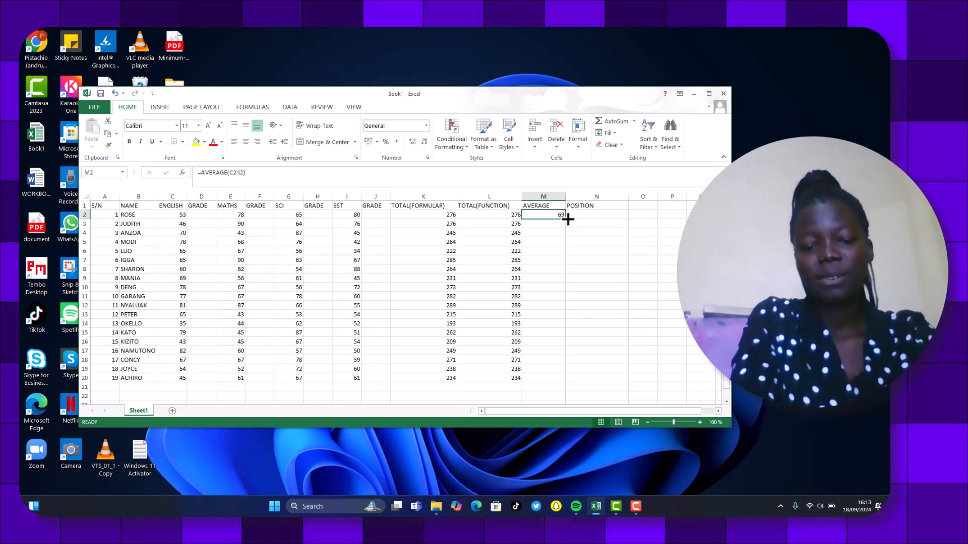
{"action": "left_click_drag", "start_coordinate": [568, 219], "coordinate": [565, 327]}
{"action": "mouse_move", "coordinate": [570, 385]}
{"action": "left_mouse_down"}
{"action": "mouse_move", "coordinate": [570, 394]}
{"action": "mouse_move", "coordinate": [570, 386]}
{"action": "left_mouse_up"}
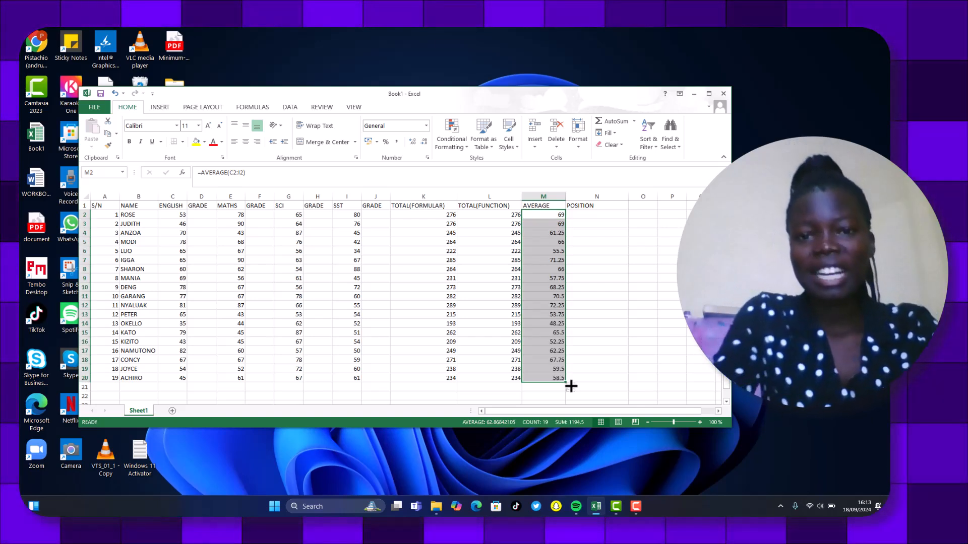
Write =RANK.EQ(M2,M2:M20) in N2 under POSITION to rank the first student's average against all averages
{"action": "left_click", "coordinate": [585, 217]}
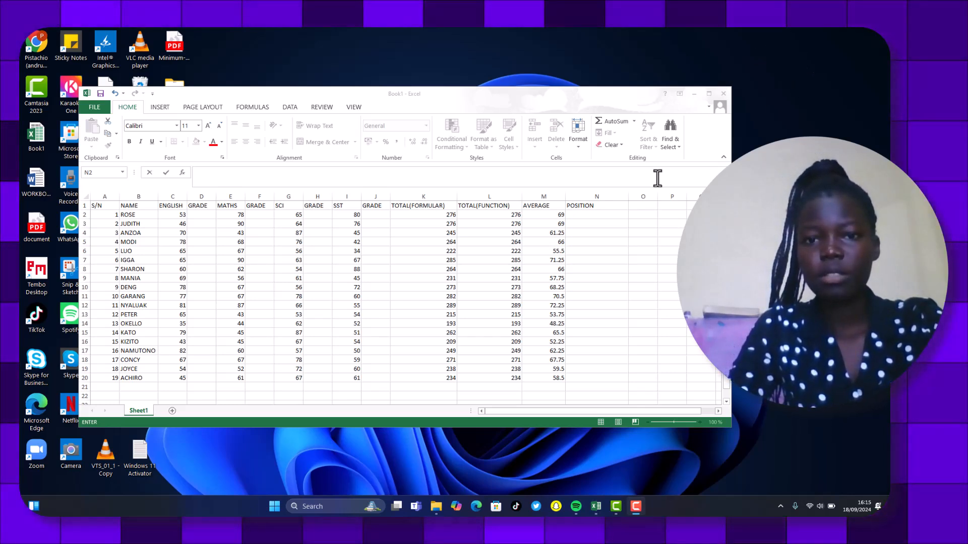
{"action": "left_click", "coordinate": [574, 214]}
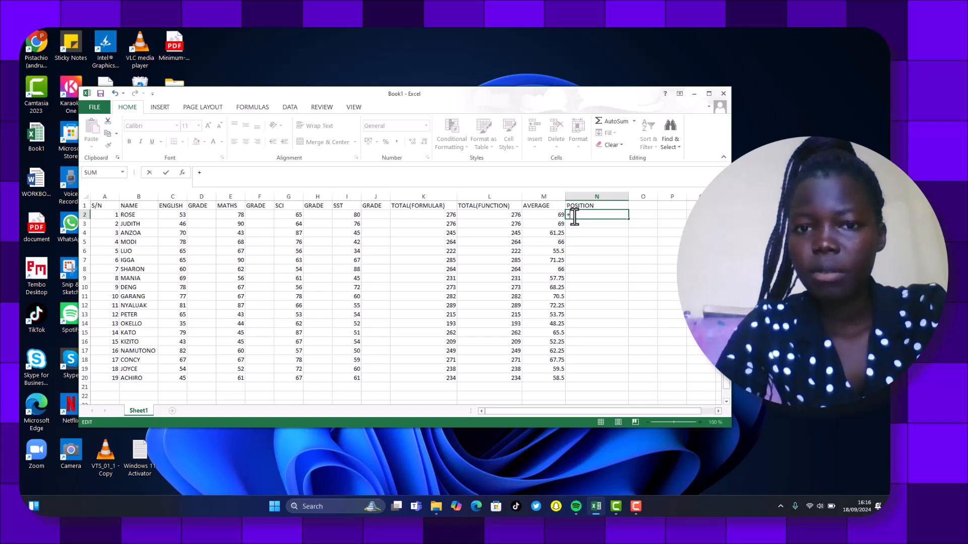
{"action": "type", "text": "="}
{"action": "key", "text": "BackSpace"}
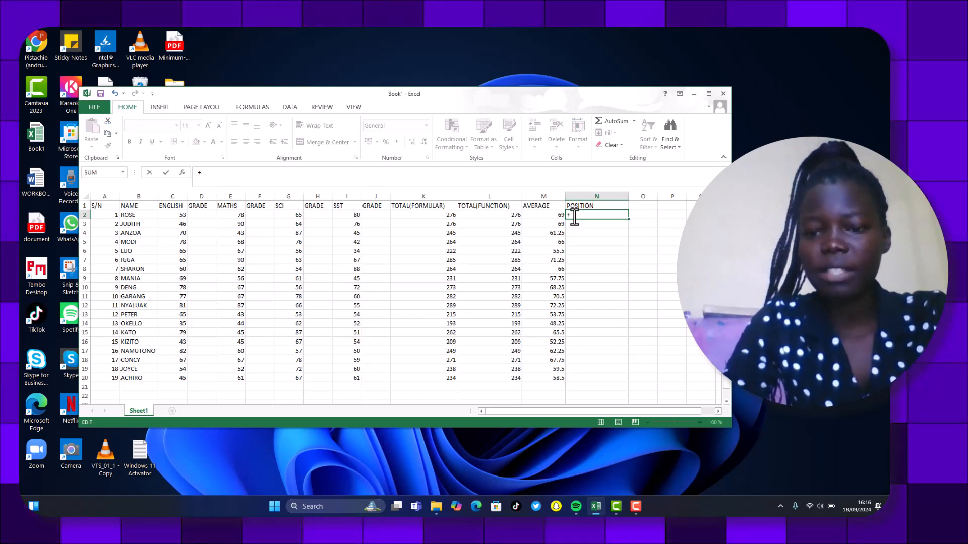
{"action": "key", "text": "BackSpace"}
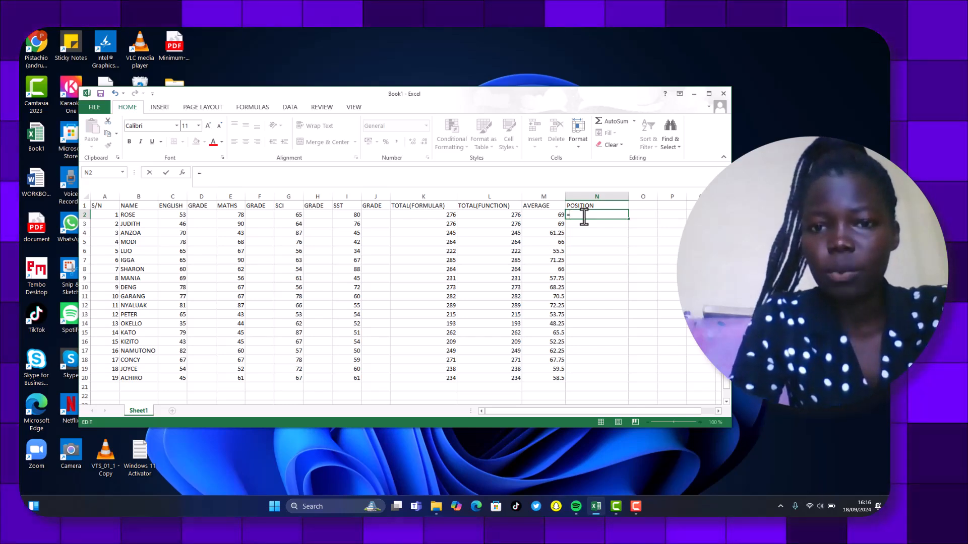
{"action": "type", "text": "=r"}
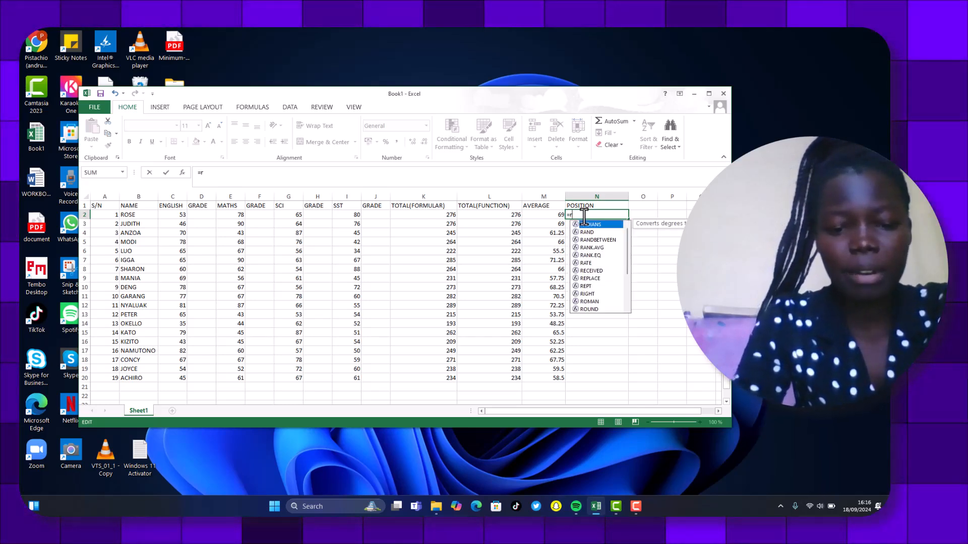
{"action": "type", "text": "ank"}
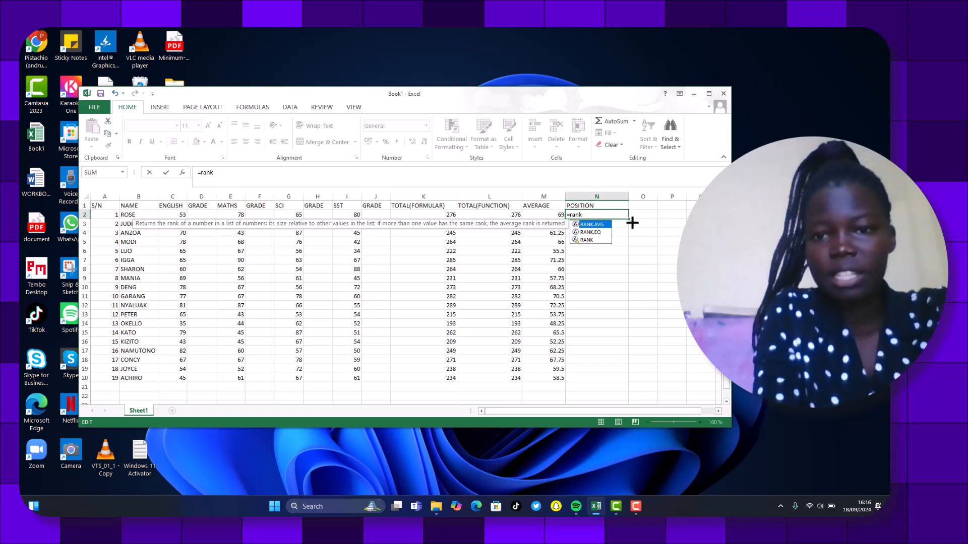
{"action": "left_click", "coordinate": [594, 232]}
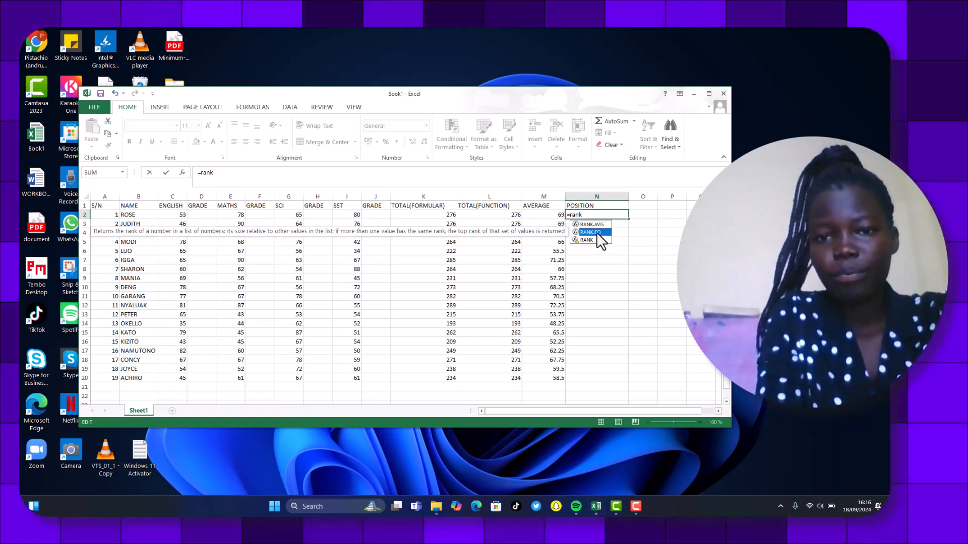
{"action": "key", "text": "Tab"}
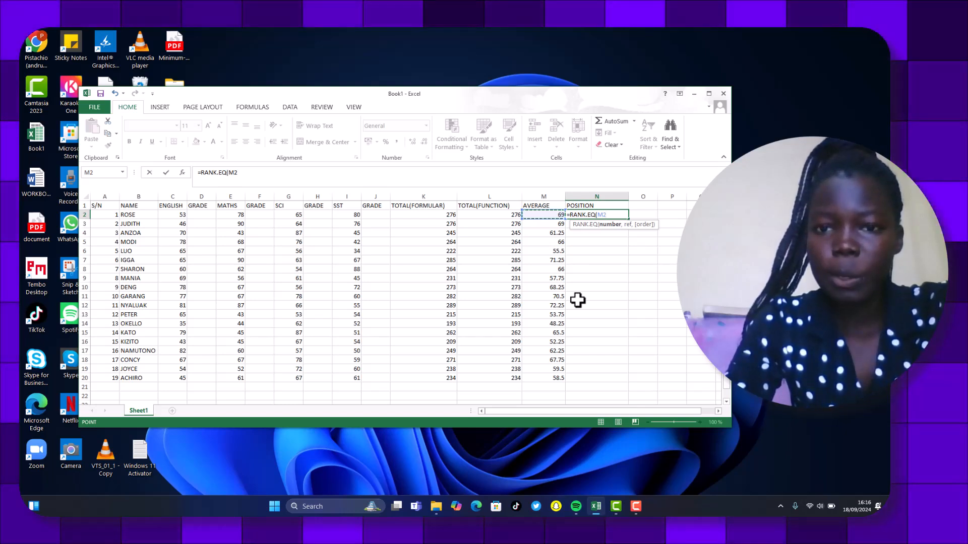
{"action": "type", "text": ","}
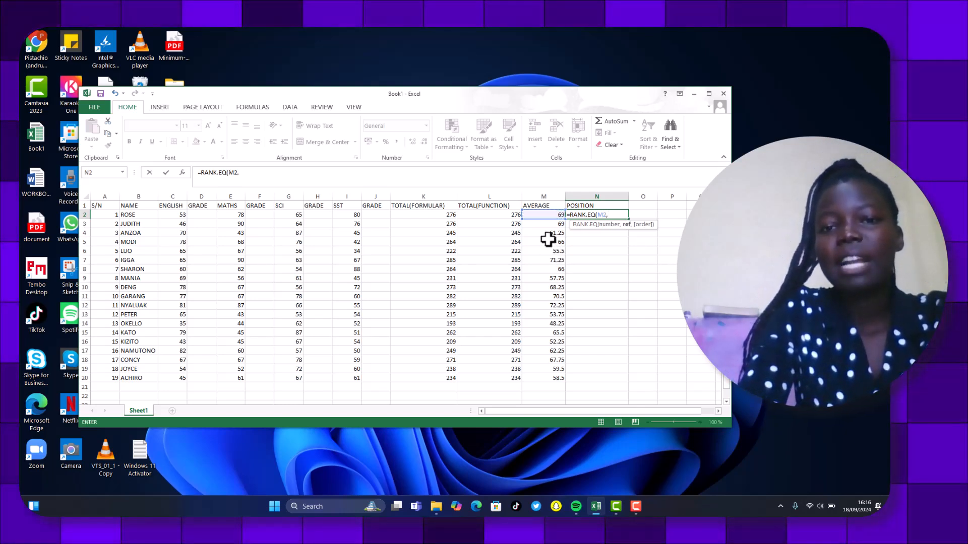
{"action": "left_click", "coordinate": [543, 215]}
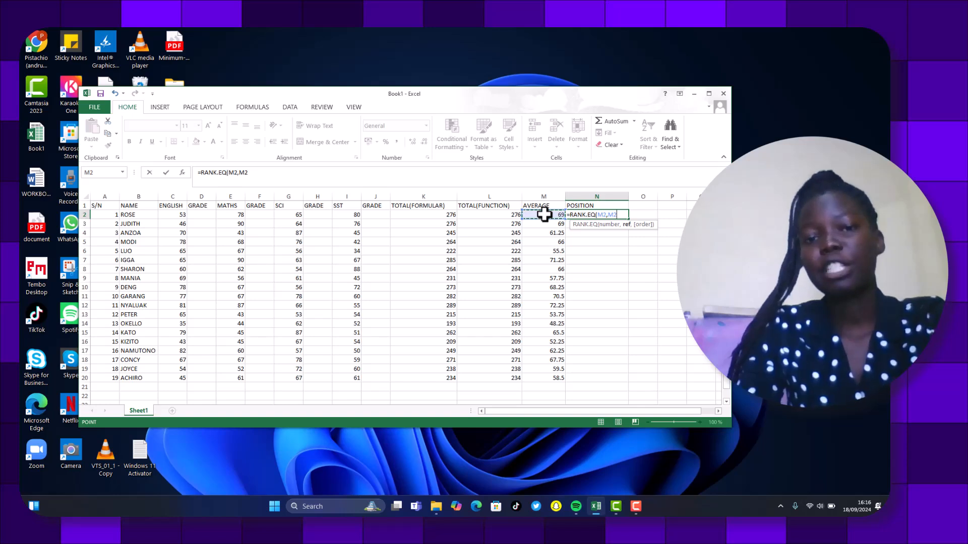
{"action": "left_click_drag", "start_coordinate": [544, 221], "coordinate": [549, 381]}
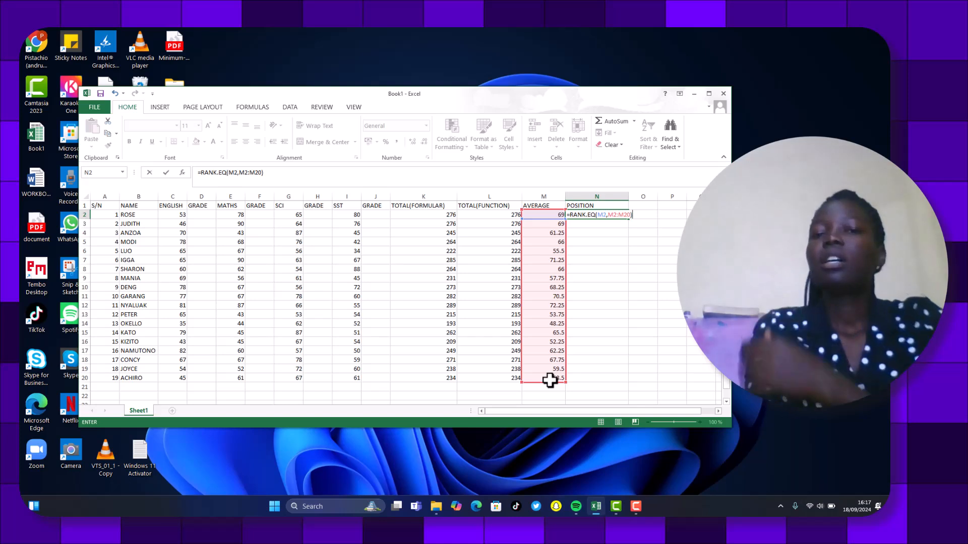
Make the ranking range in the N2 formula absolute as $M$2:$M$20 and enter the formula
{"action": "left_click", "coordinate": [718, 80]}
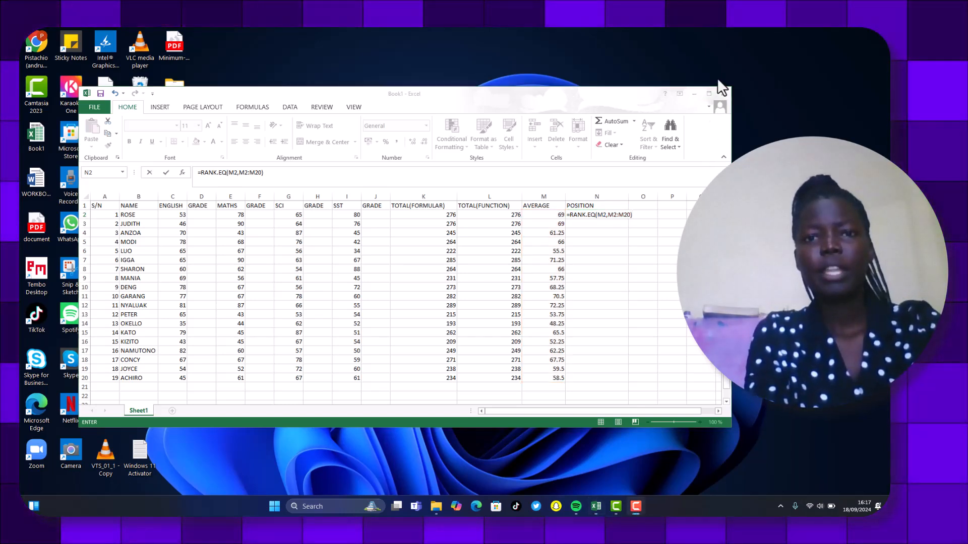
{"action": "left_click", "coordinate": [608, 215]}
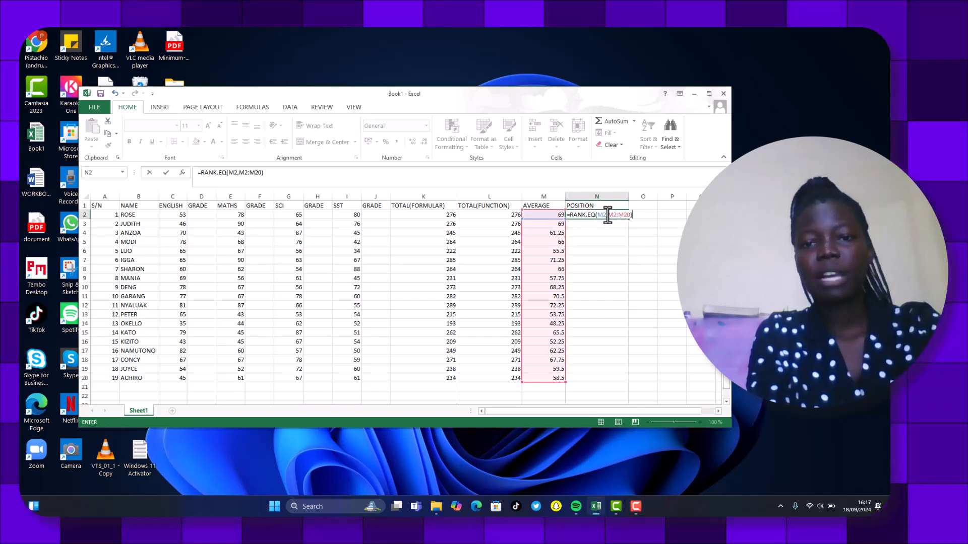
{"action": "left_click", "coordinate": [608, 216]}
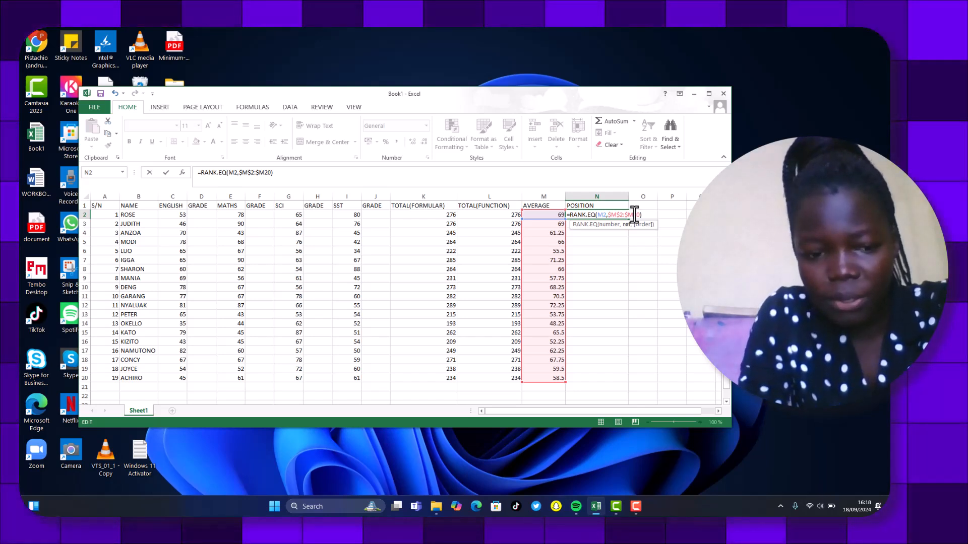
{"action": "type", "text": "4"}
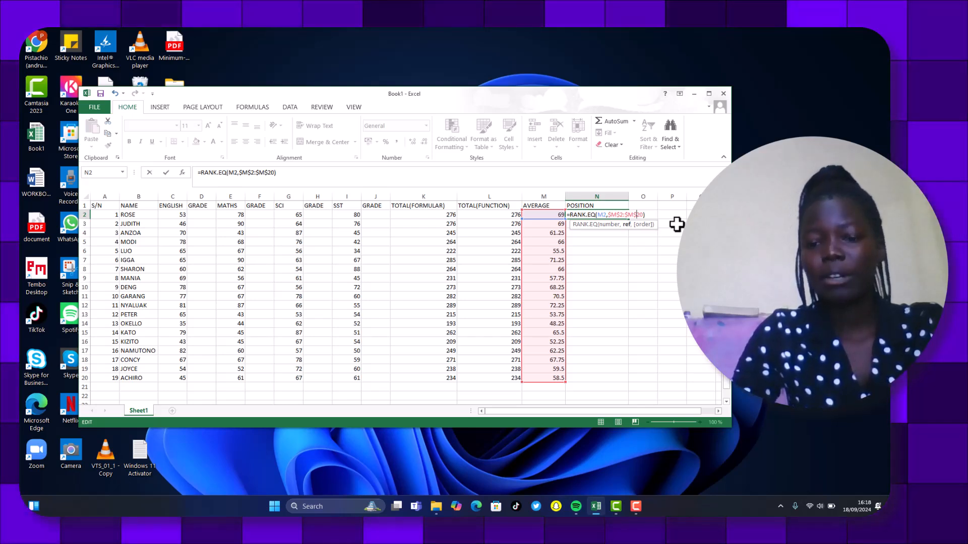
{"action": "key", "text": "Return"}
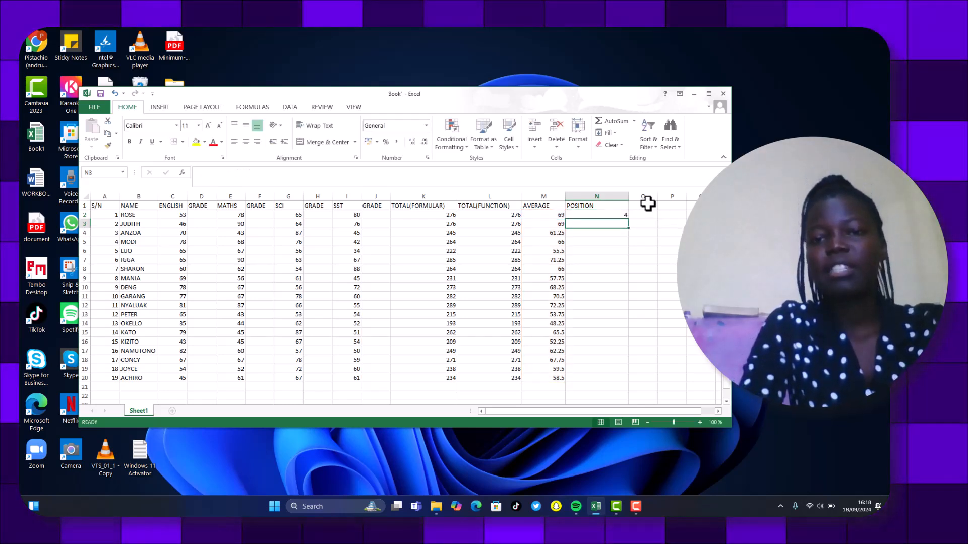
Fill the N2 position formula down to N20
{"action": "left_click", "coordinate": [624, 215]}
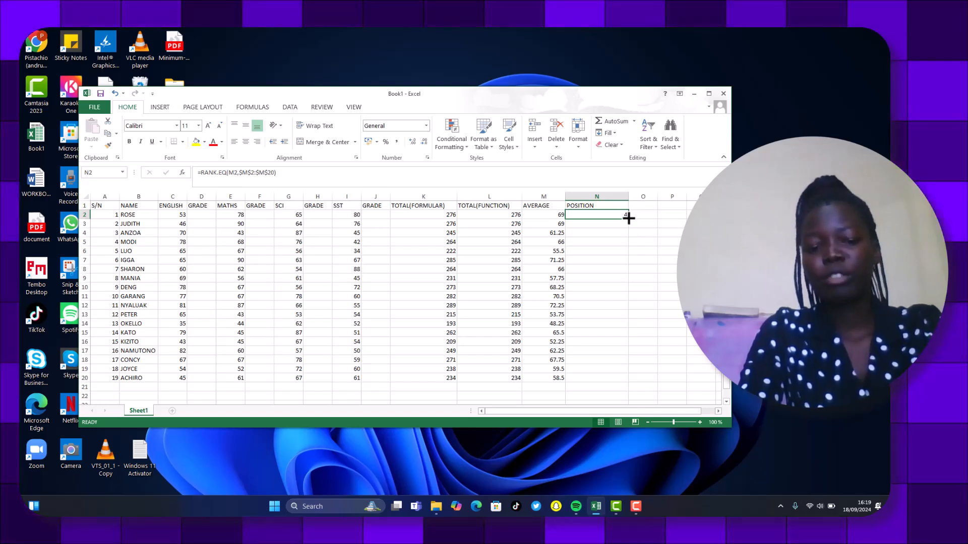
{"action": "left_click_drag", "start_coordinate": [629, 222], "coordinate": [633, 383]}
{"action": "left_click", "coordinate": [690, 342]}
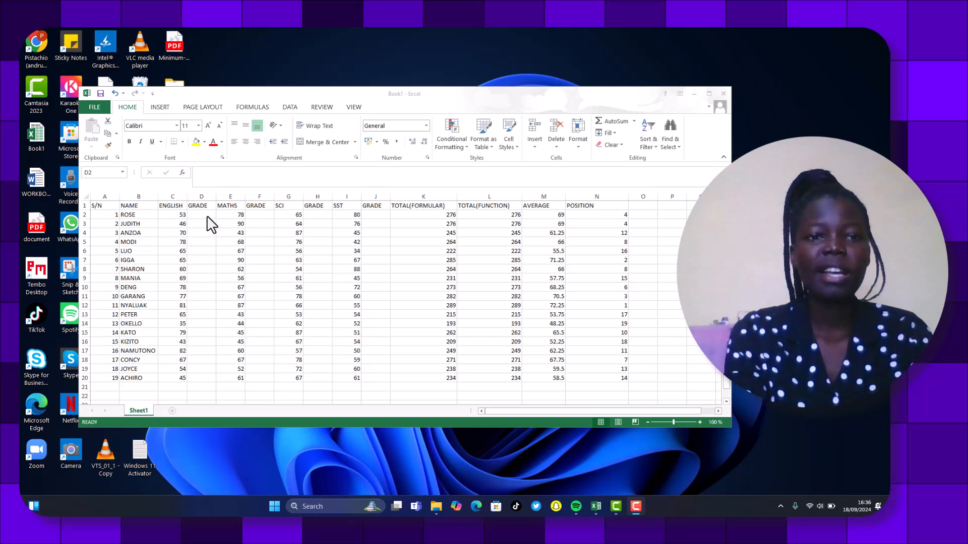
Begin the English grade formula in D2 with =IF(C2>80,"A", so that marks above 80 get an A
{"action": "left_click", "coordinate": [194, 215]}
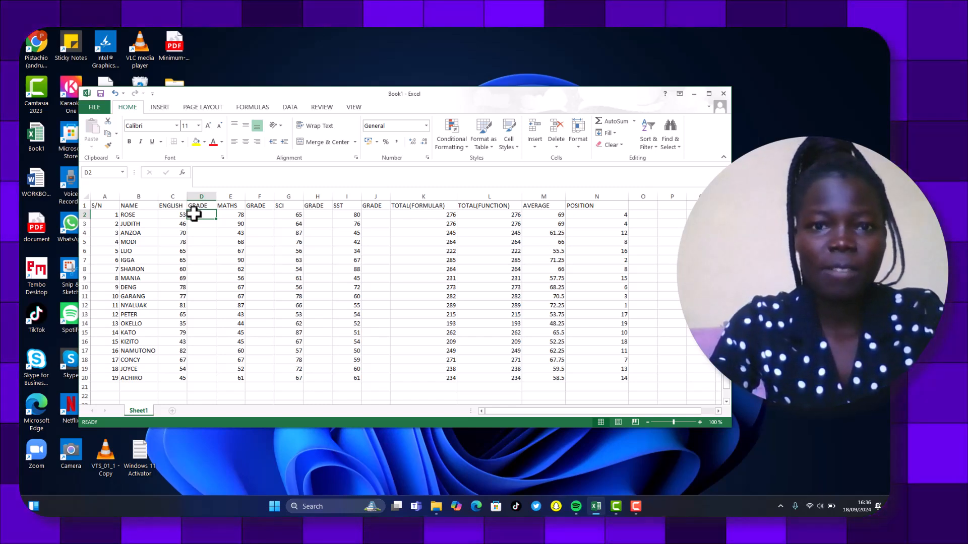
{"action": "type", "text": "="}
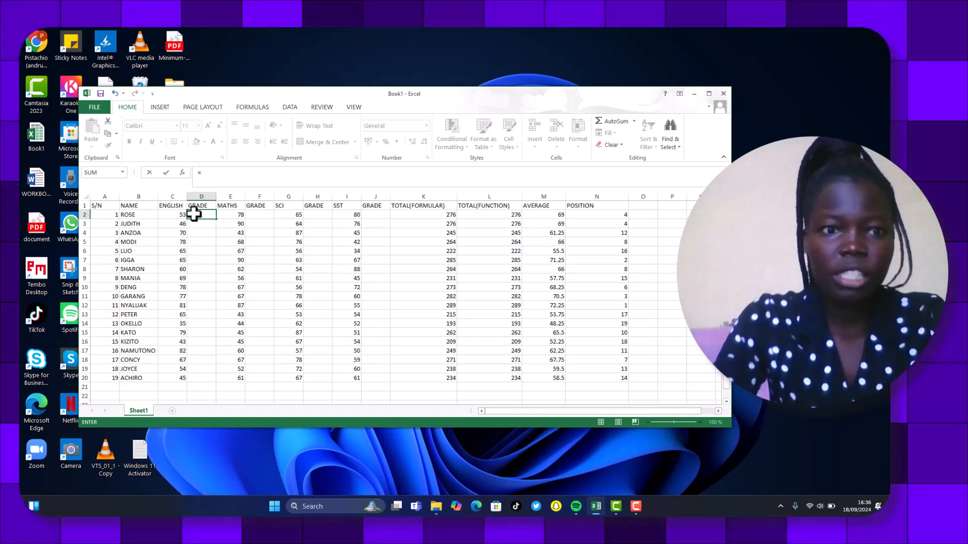
{"action": "type", "text": "IF"}
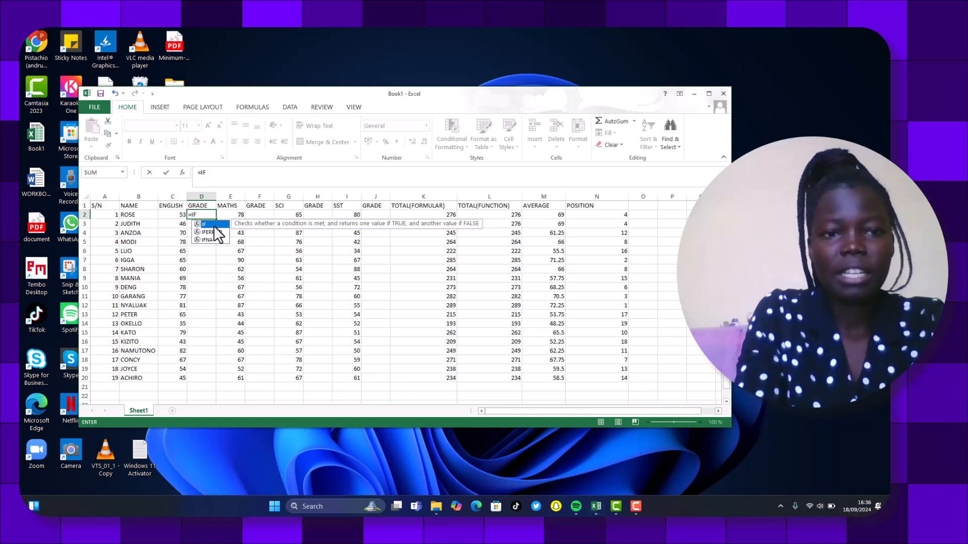
{"action": "type", "text": "("}
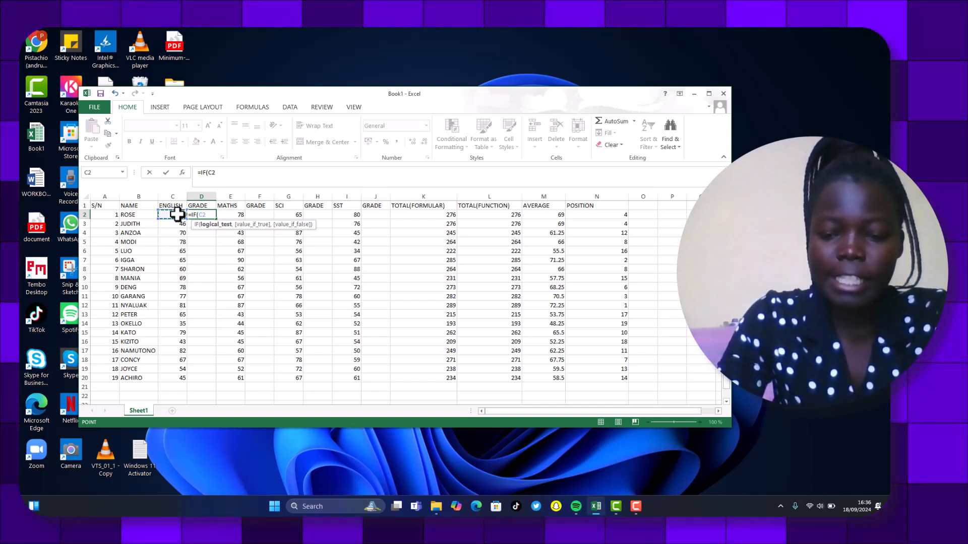
{"action": "type", "text": ">80"}
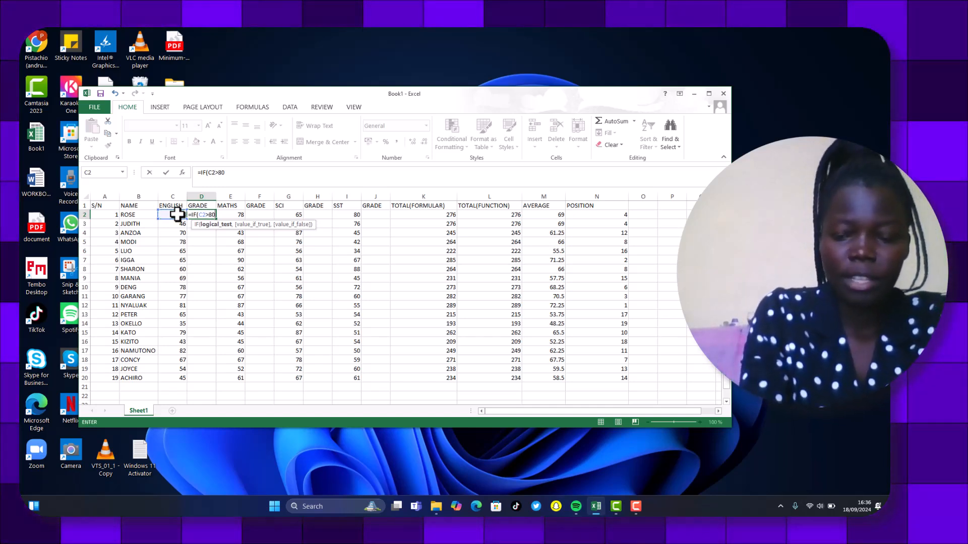
{"action": "type", "text": ","}
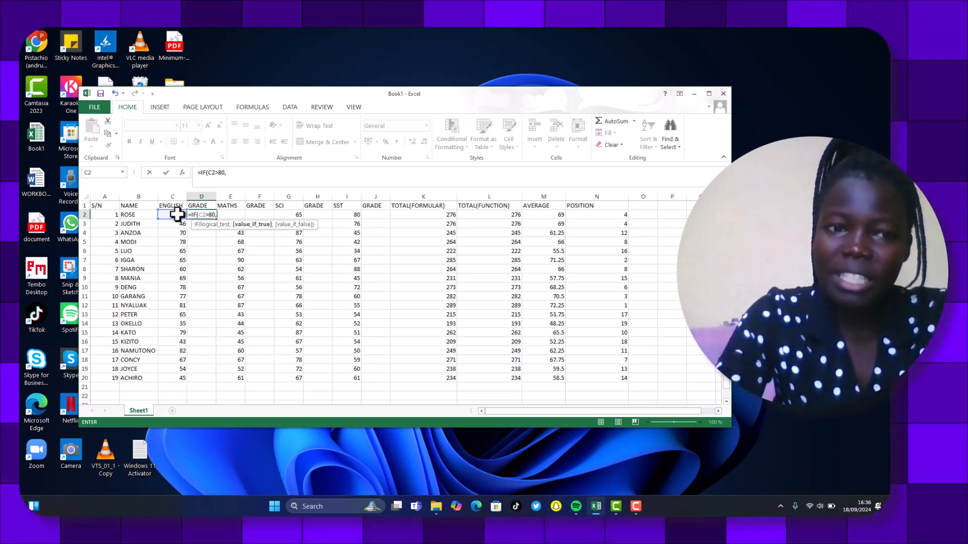
{"action": "type", "text": "\""}
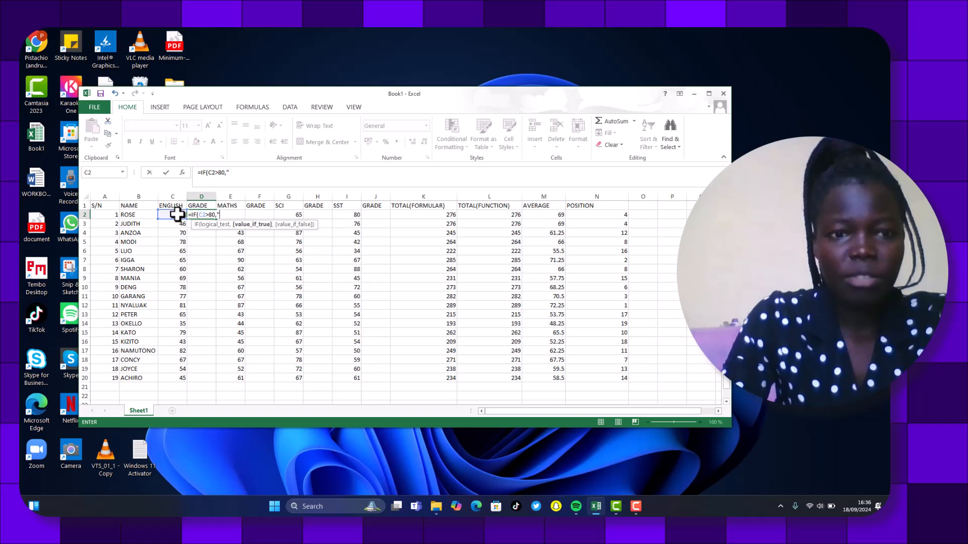
{"action": "type", "text": "A"}
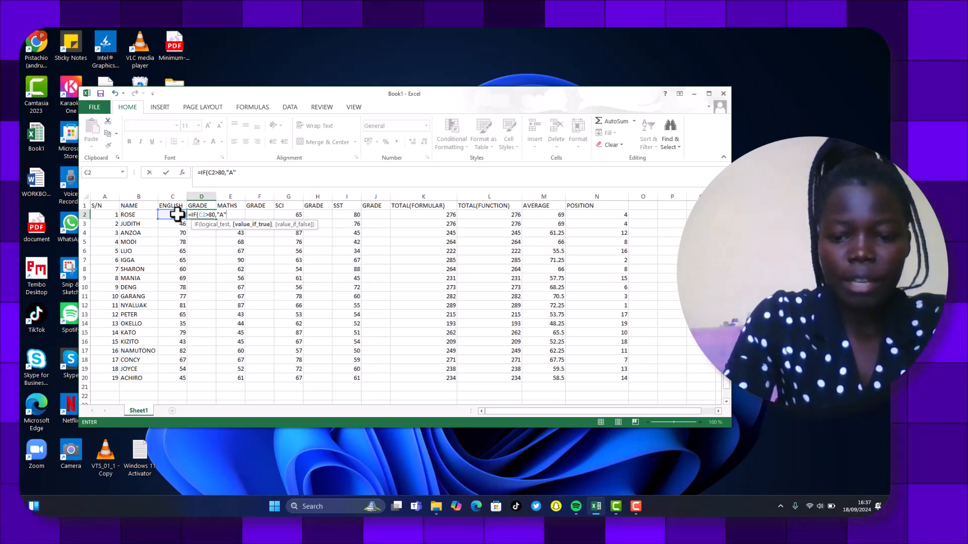
{"action": "type", "text": ","}
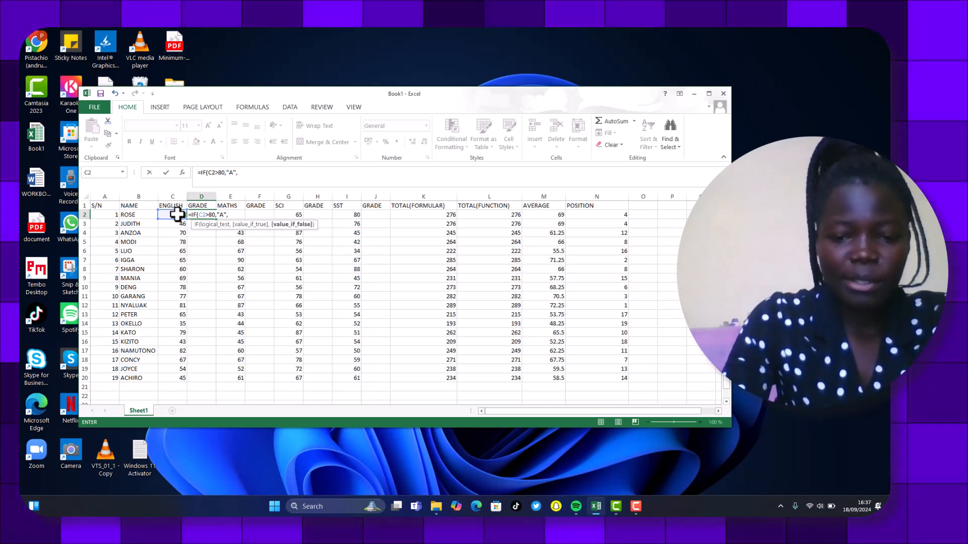
Nest IF(C2>75,"B", in the D2 grade formula so that marks above 75 get a B
{"action": "type", "text": "IF"}
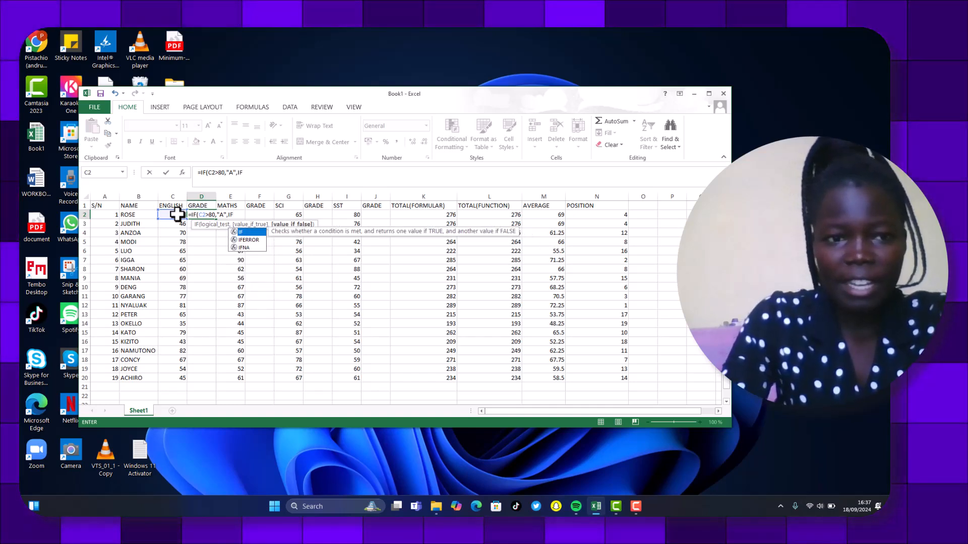
{"action": "type", "text": "("}
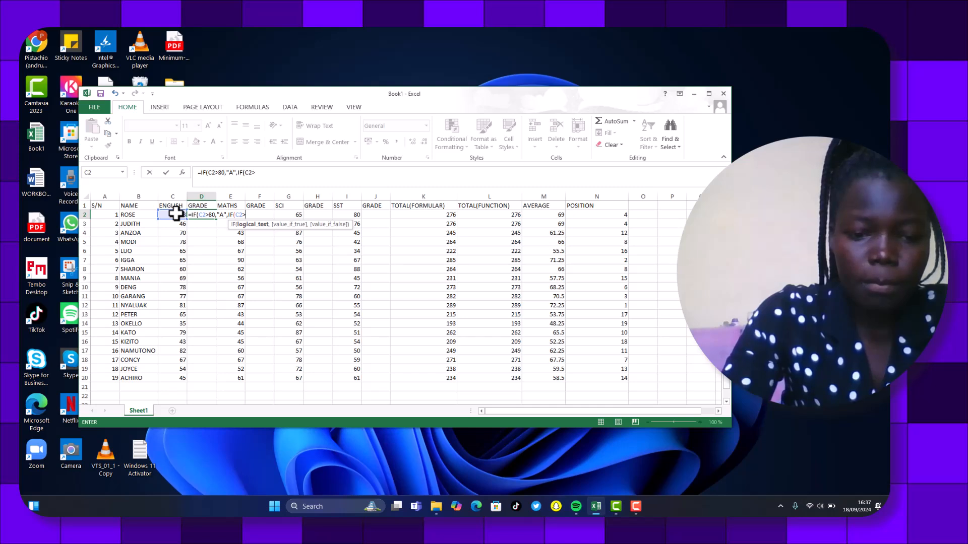
{"action": "type", "text": "5"}
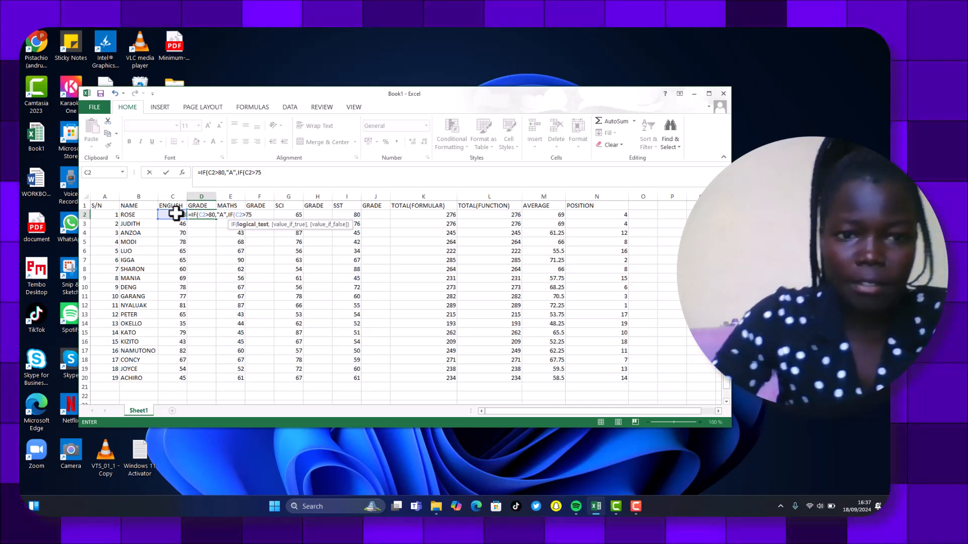
{"action": "type", "text": ","}
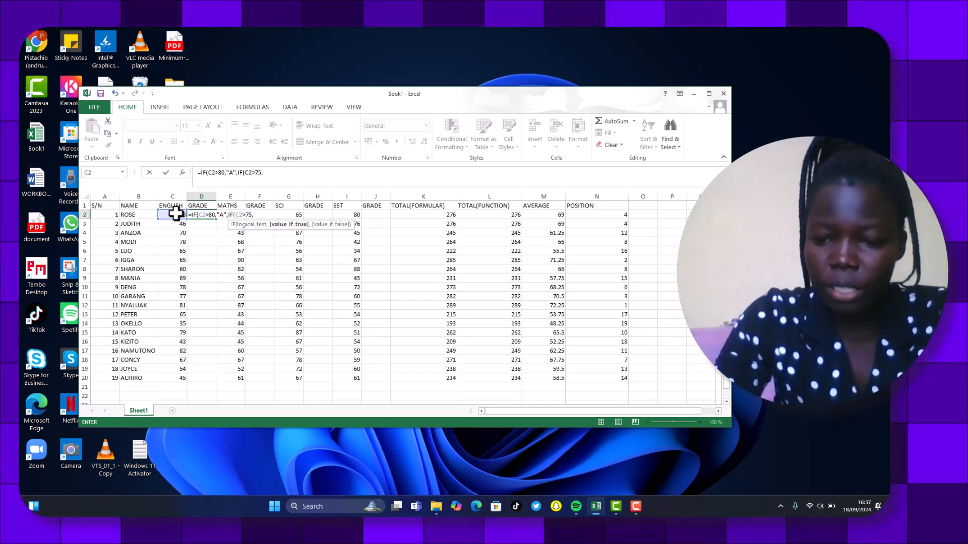
{"action": "type", "text": "\"B\","}
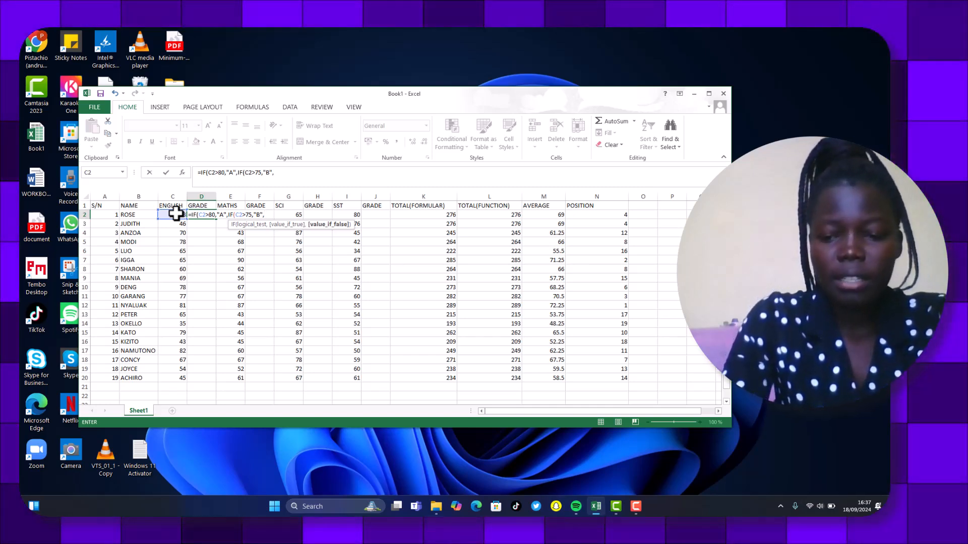
Nest IF(C2>65,"C", in the D2 grade formula so that marks above 65 get a C
{"action": "type", "text": "IF"}
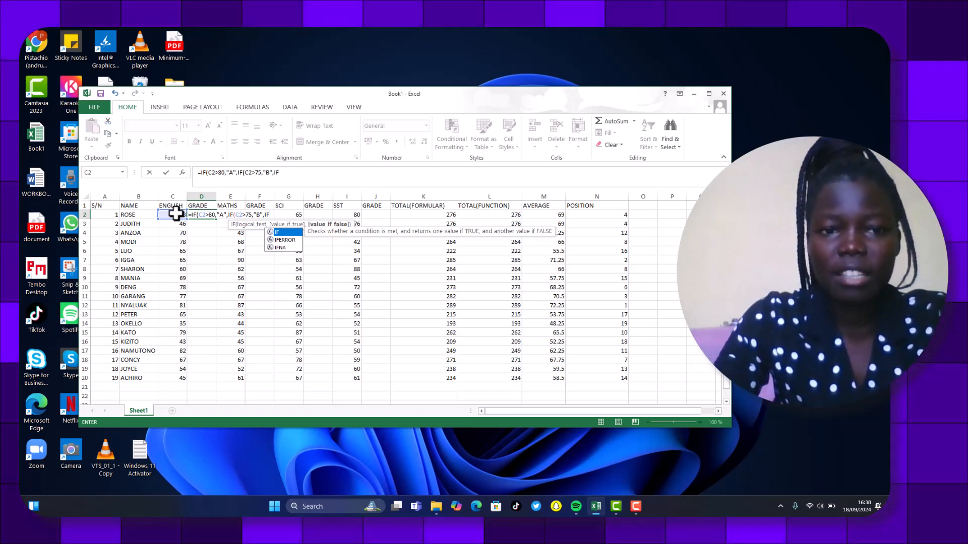
{"action": "type", "text": "("}
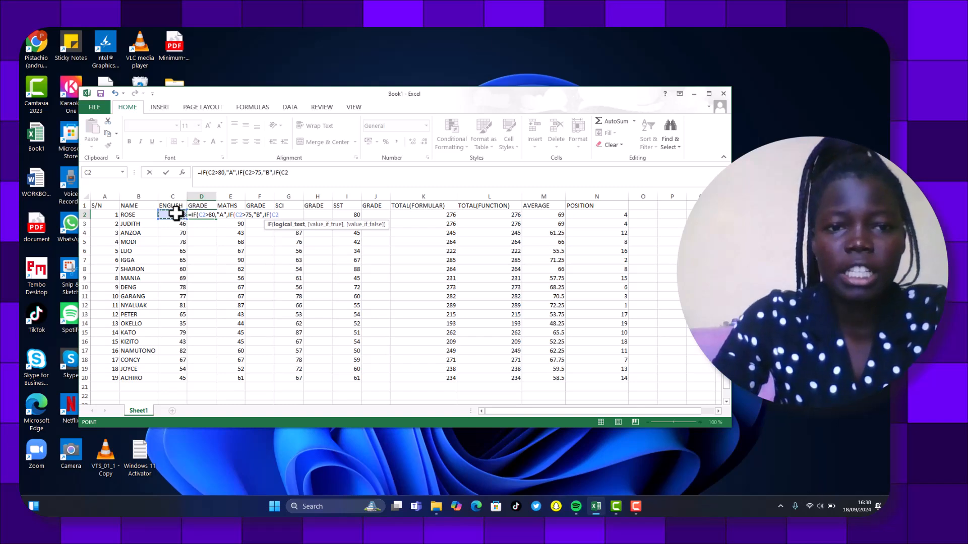
{"action": "type", "text": ">"}
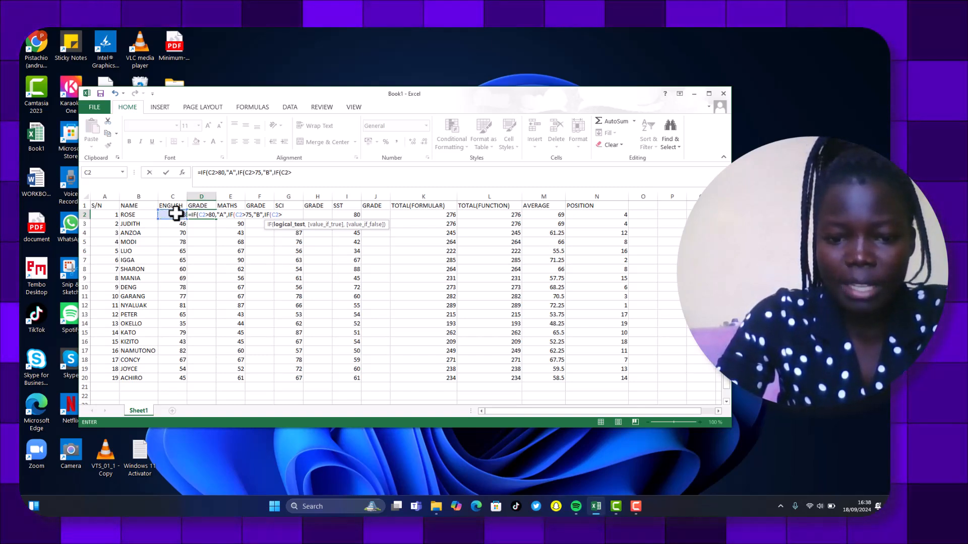
{"action": "type", "text": "65"}
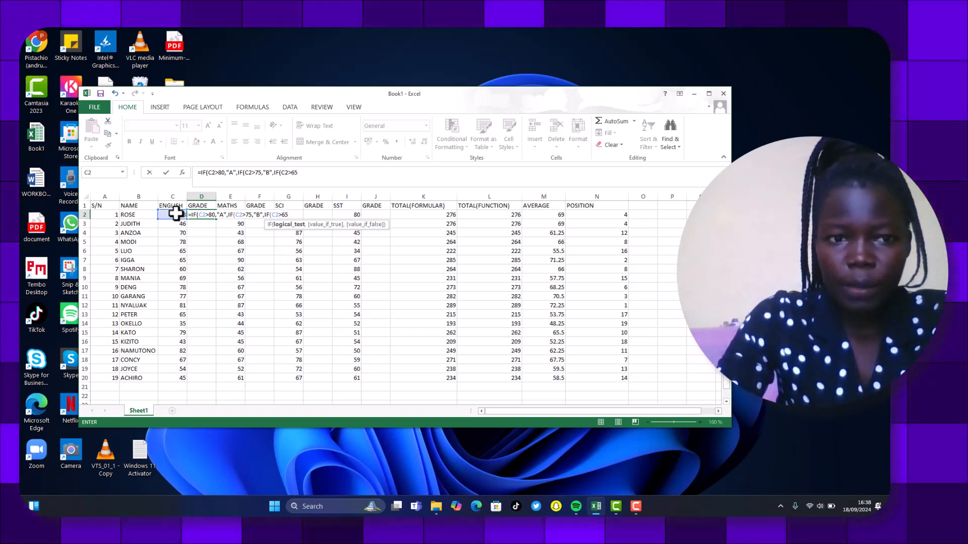
{"action": "type", "text": ",\""}
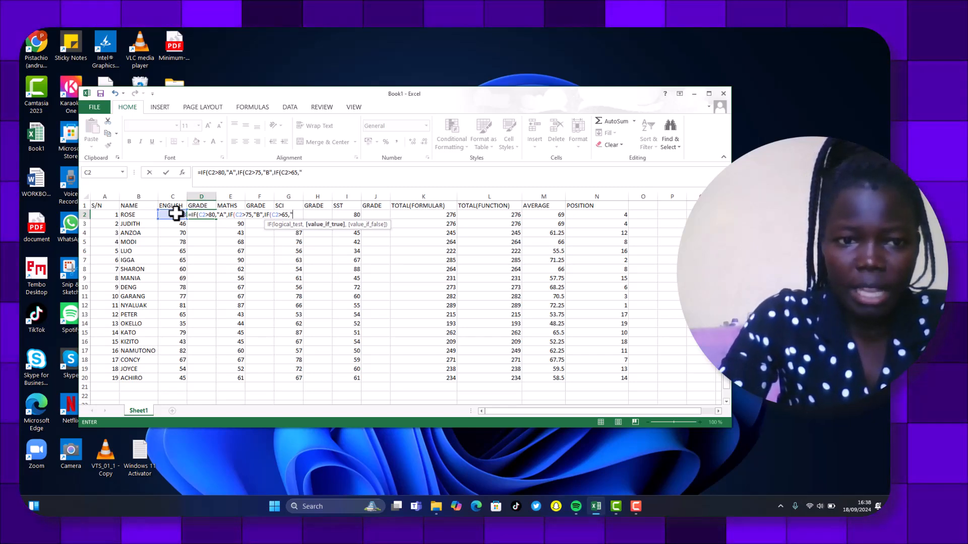
{"action": "type", "text": "C"}
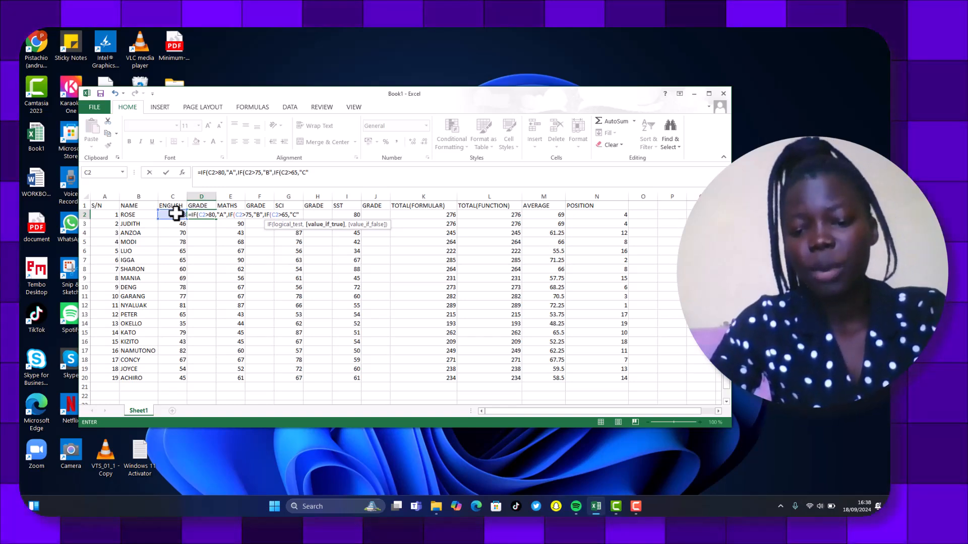
{"action": "type", "text": ","}
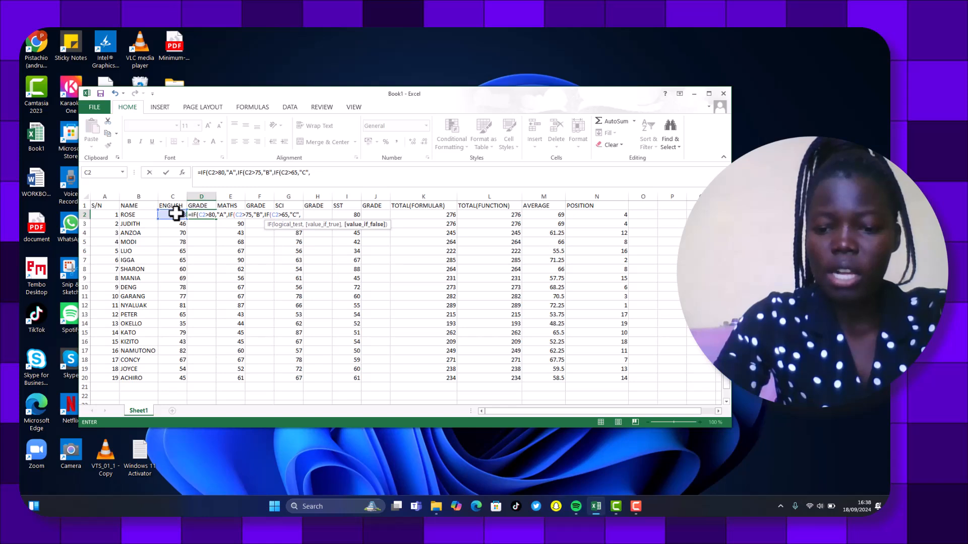
Complete the D2 grade formula with "D" as the grade for all other marks, close the nested IFs and enter it
{"action": "type", "text": "\"A"}
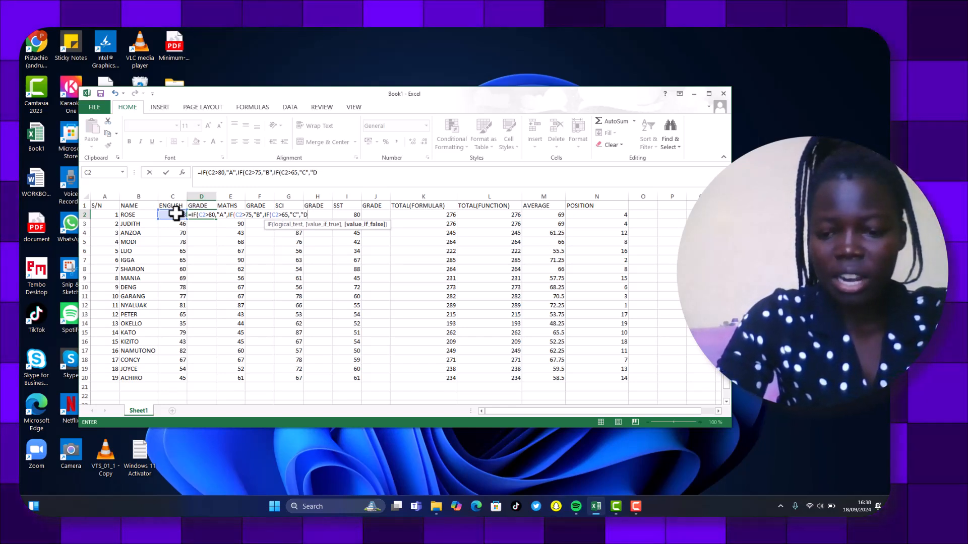
{"action": "type", "text": "\""}
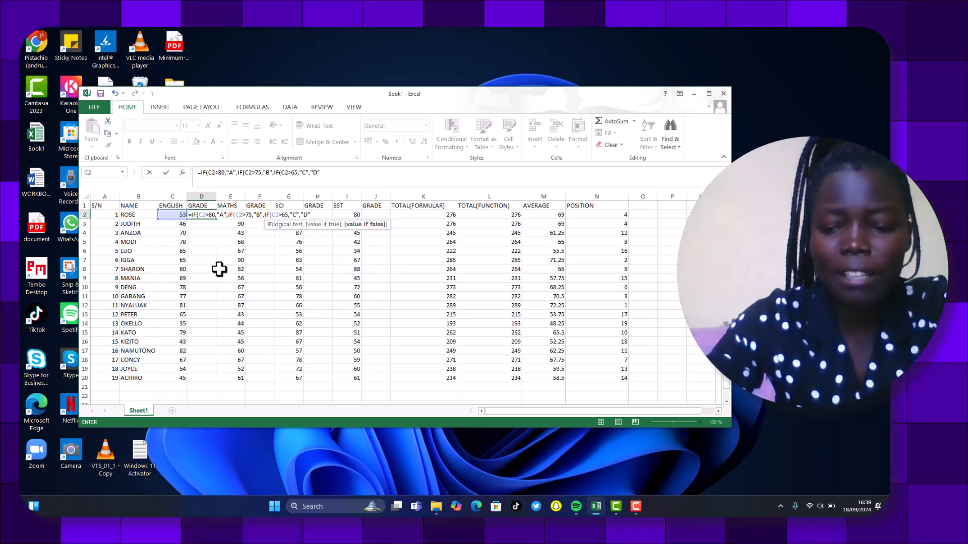
{"action": "type", "text": "))"}
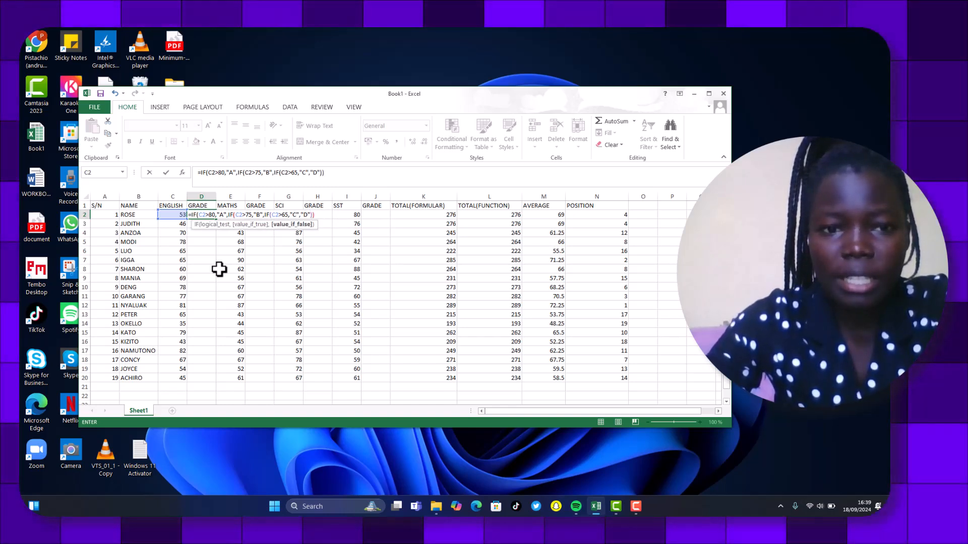
{"action": "key", "text": "Return"}
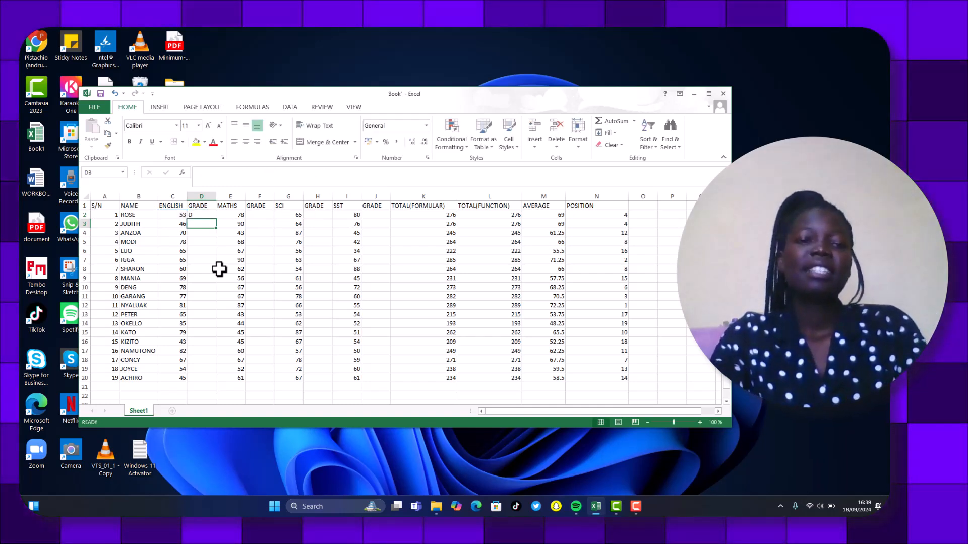
Fill the D2 English grade formula down to D20
{"action": "left_click", "coordinate": [196, 215]}
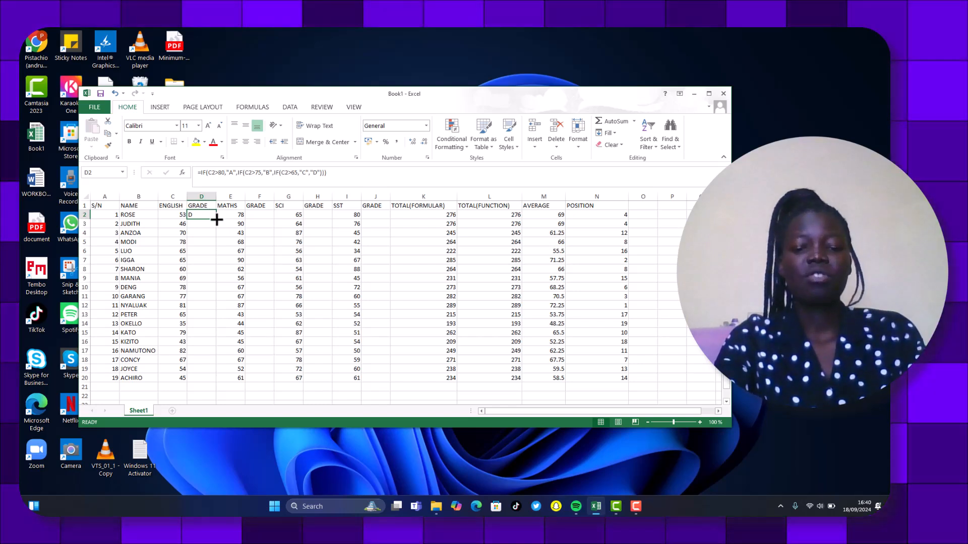
{"action": "left_click_drag", "start_coordinate": [216, 219], "coordinate": [211, 386]}
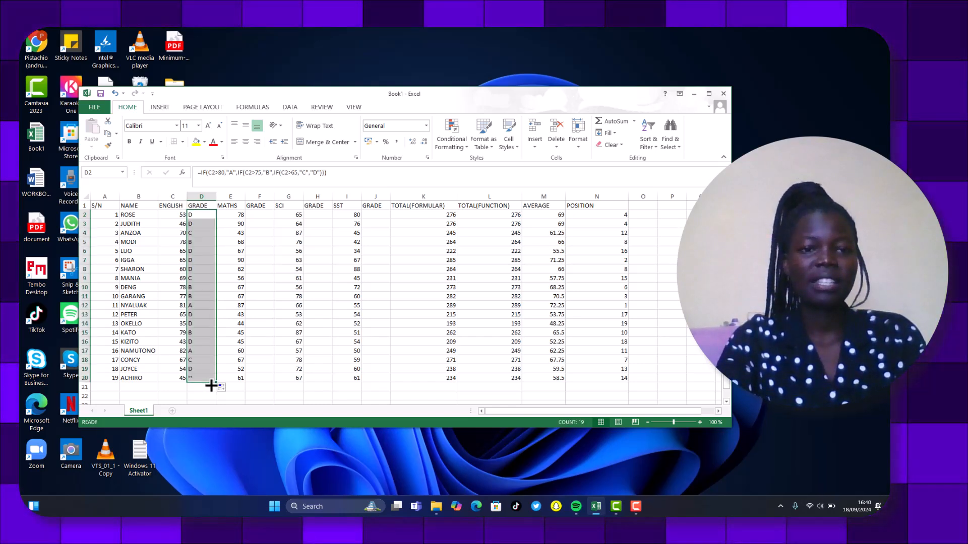
{"action": "left_click", "coordinate": [262, 395]}
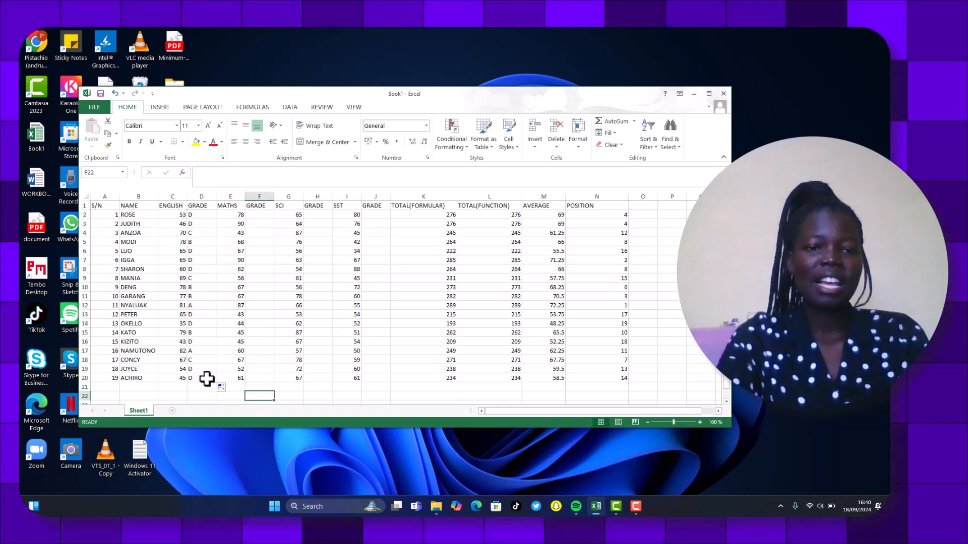